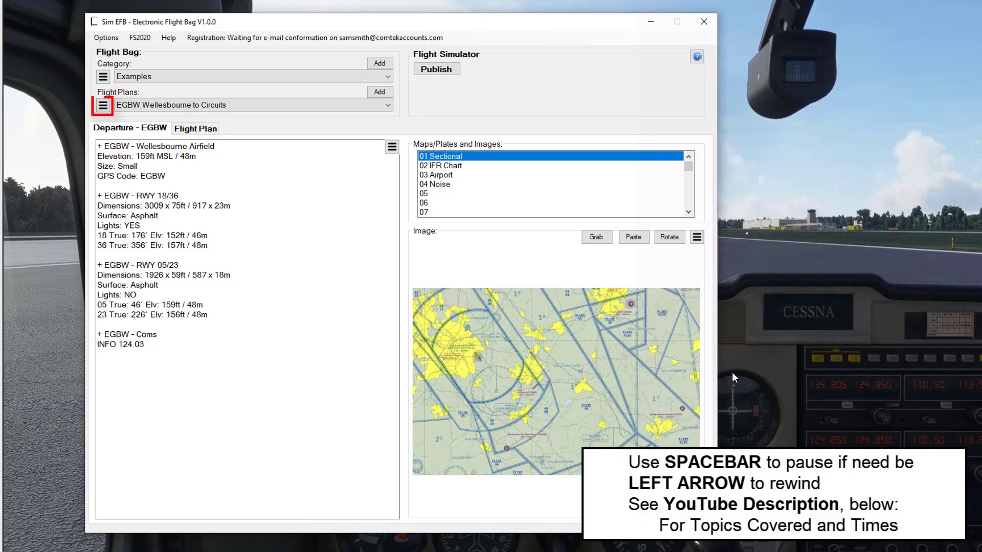
left_click(104, 107)
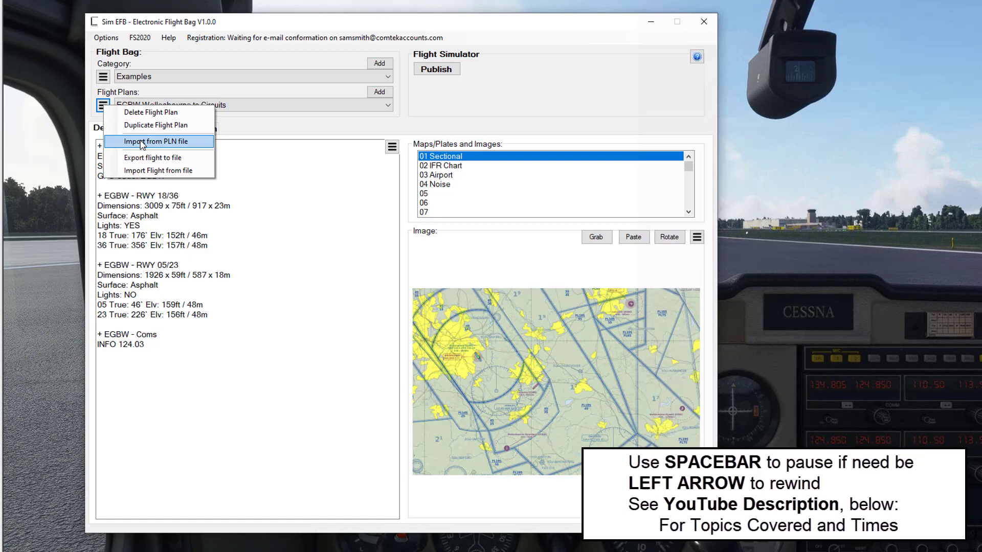
left_click(307, 128)
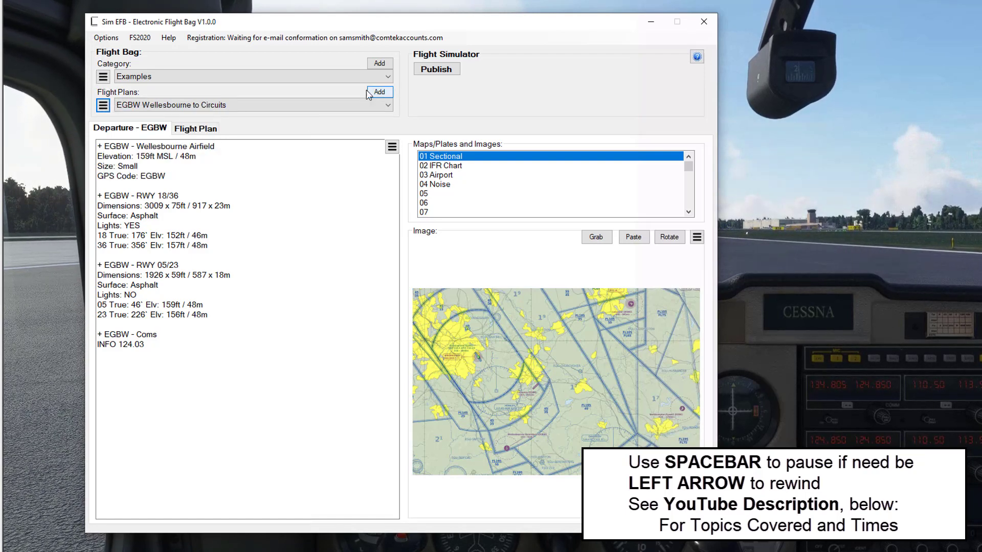
Add a new flight category named My Flights.
left_click(173, 79)
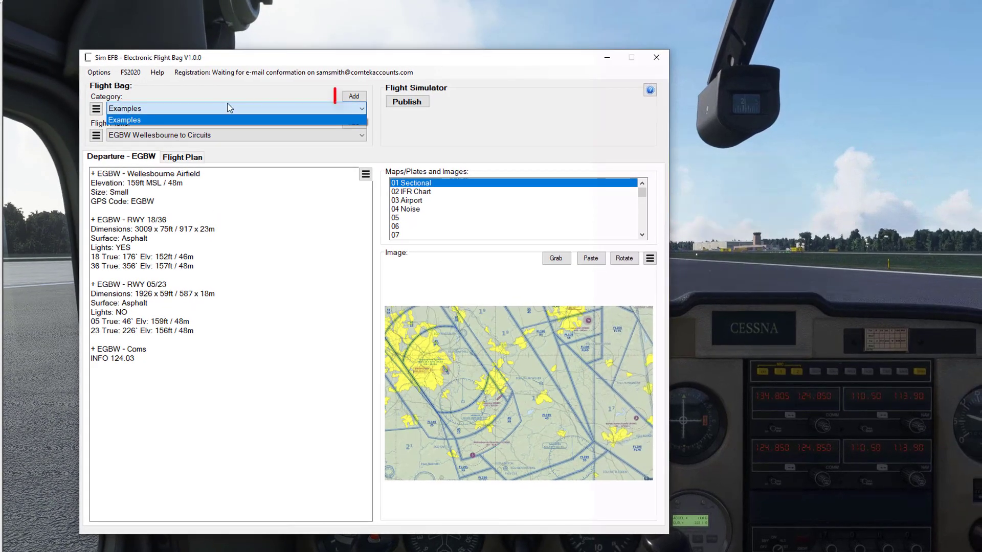
left_click(353, 99)
left_click(352, 99)
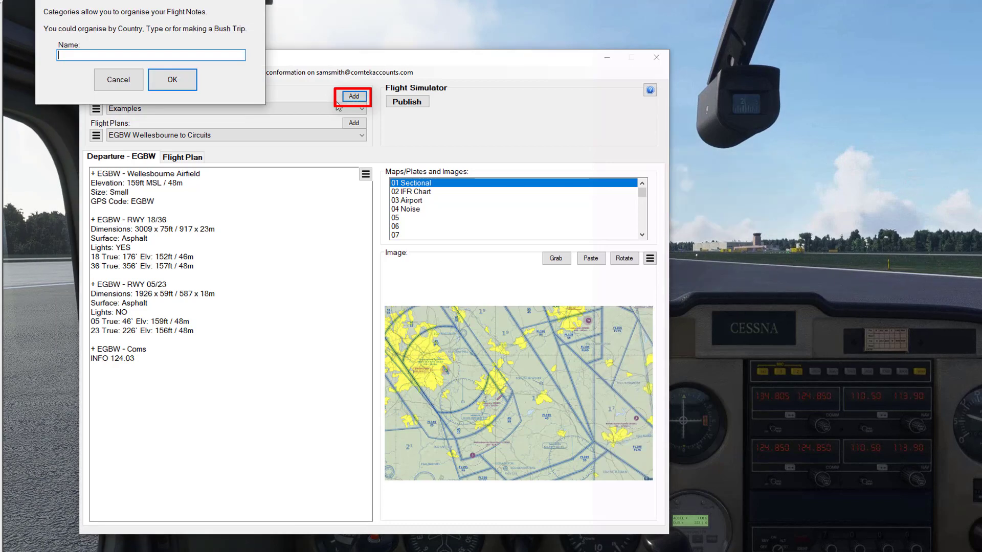
type("My F")
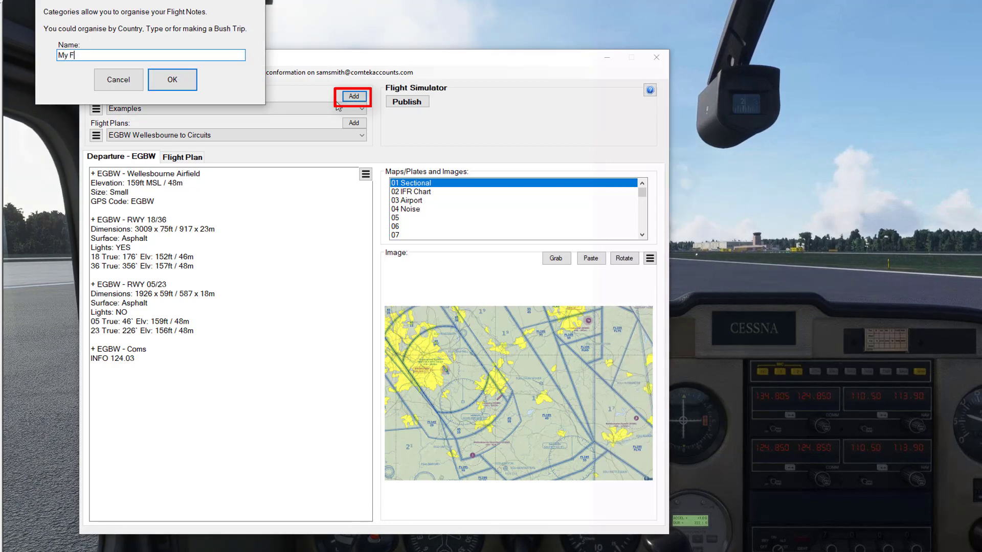
type("lights")
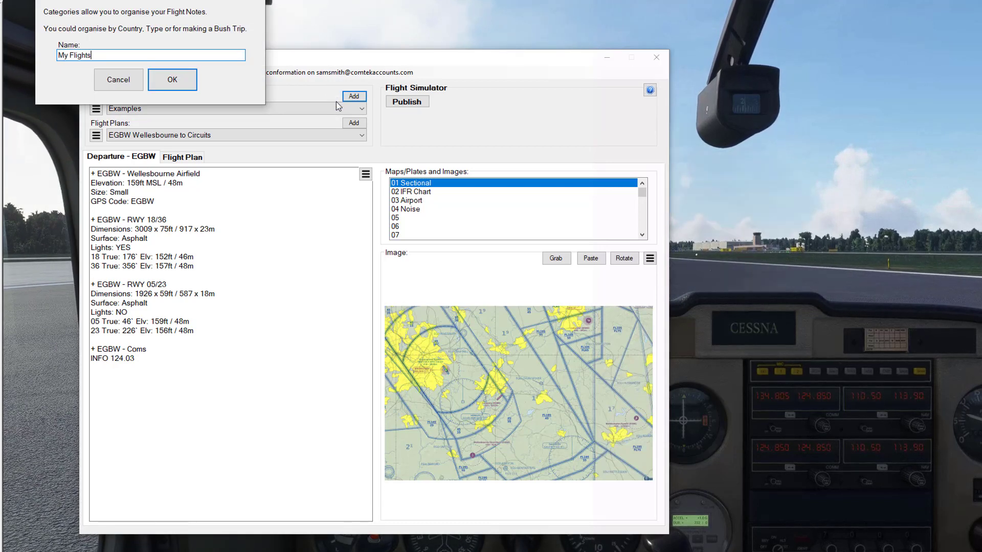
key("Return")
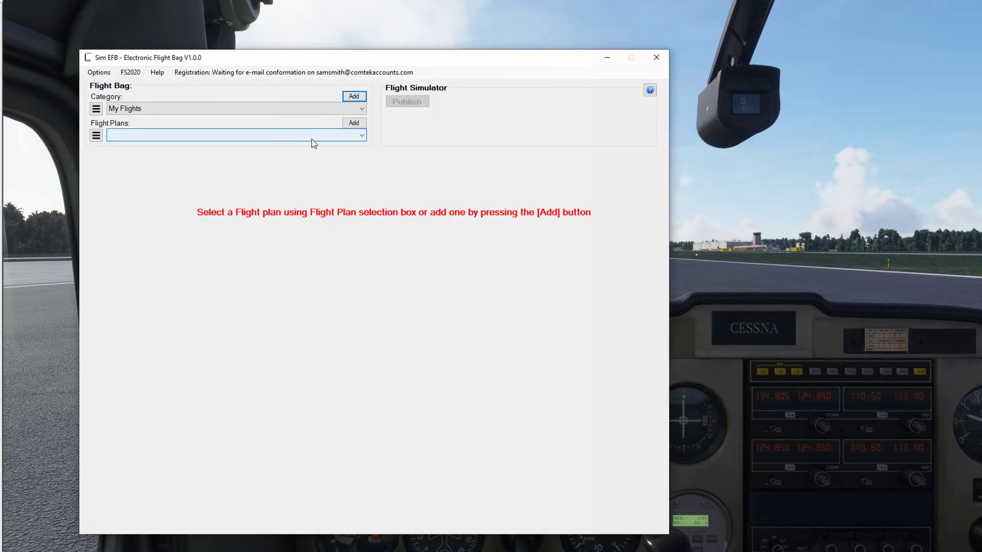
Add a flight plan departing from KEYW, Key West and arriving at KMTH, Marathon, with the description Extra Description.
left_click(360, 126)
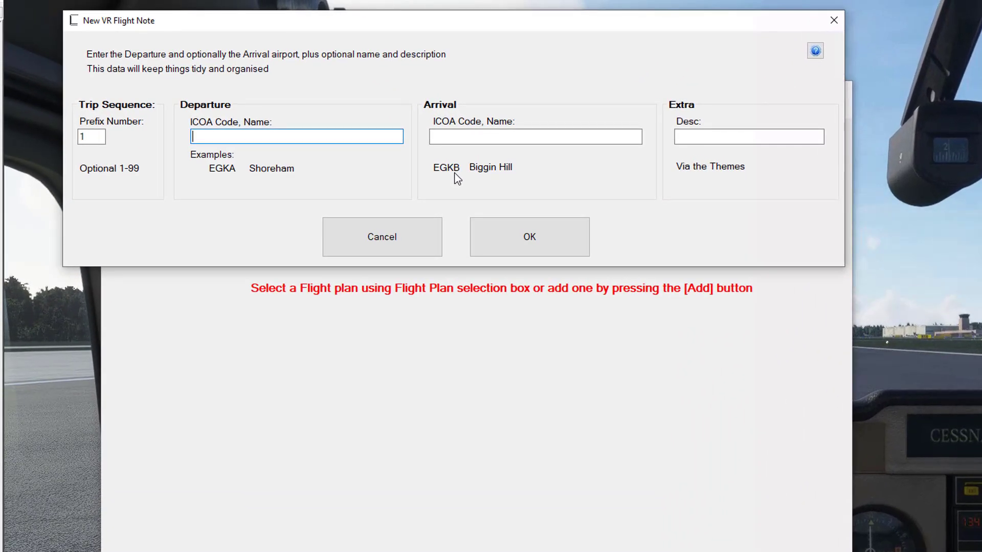
type("keyw,Key West")
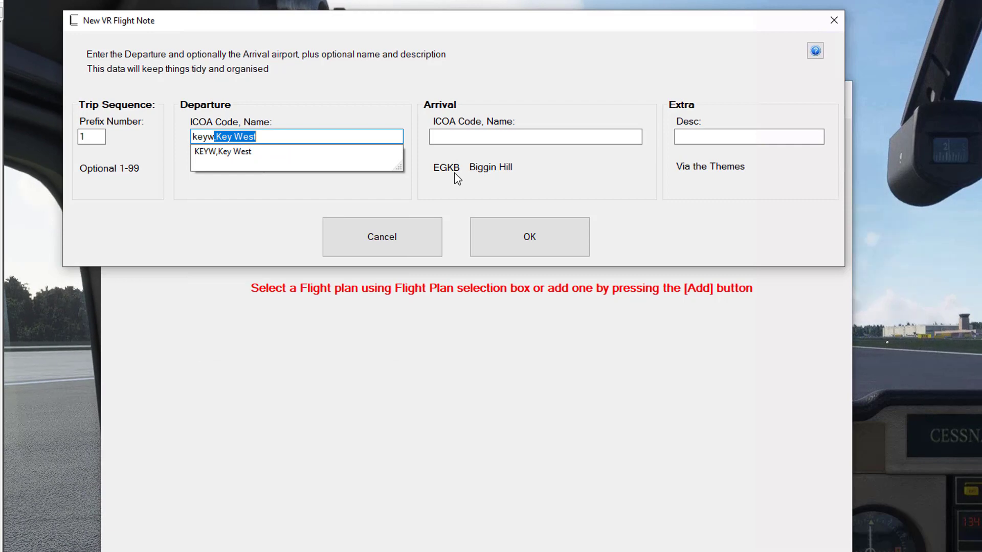
key("Tab")
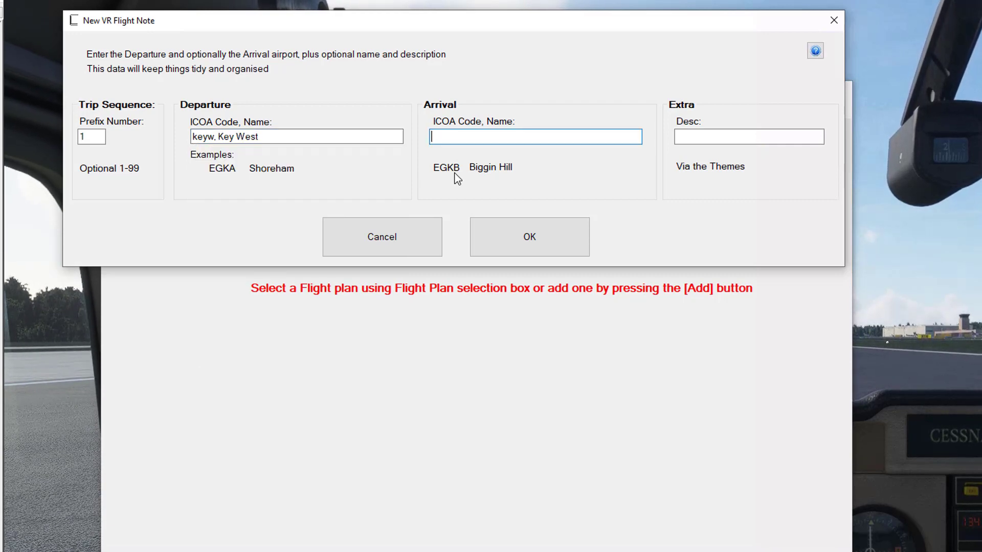
type("kmth,Marathon")
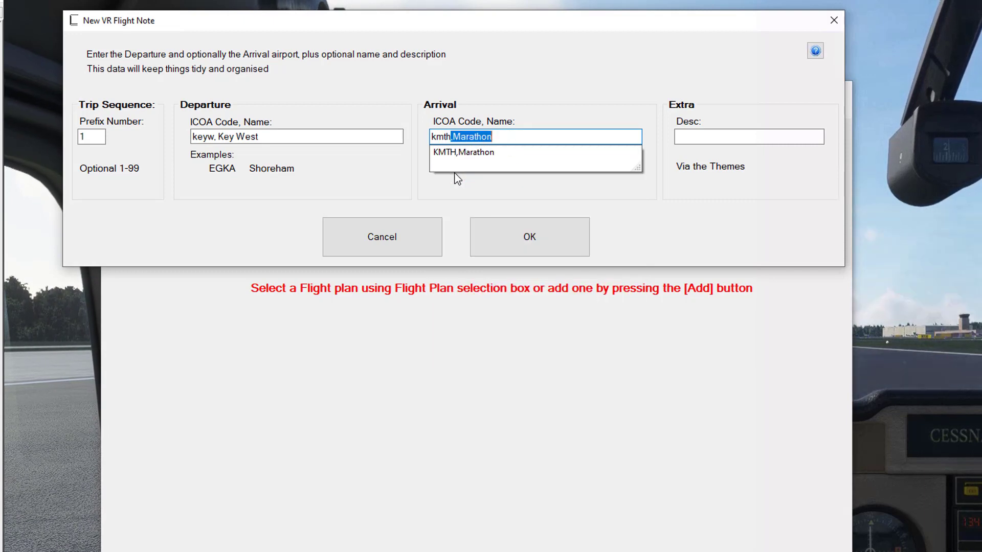
key("Tab")
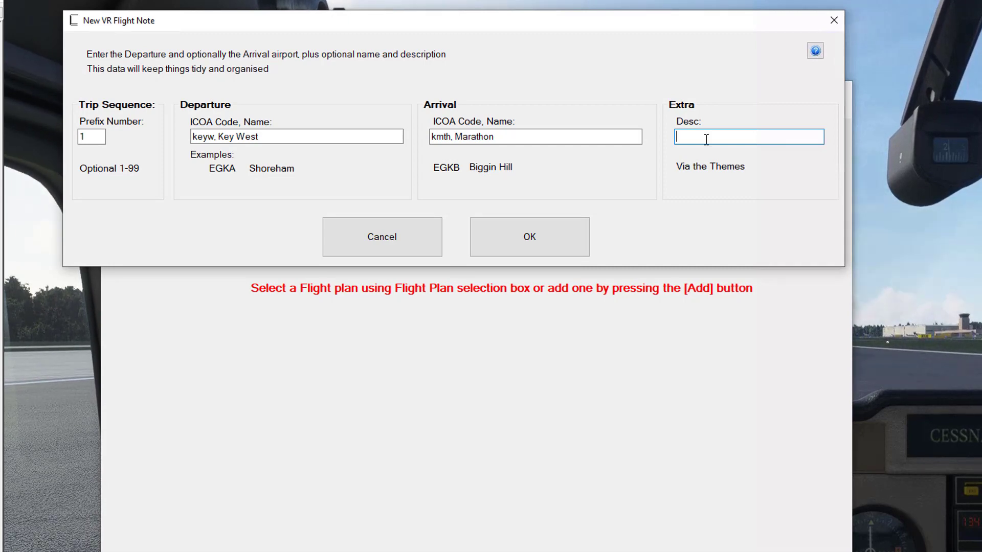
type("Extra Description")
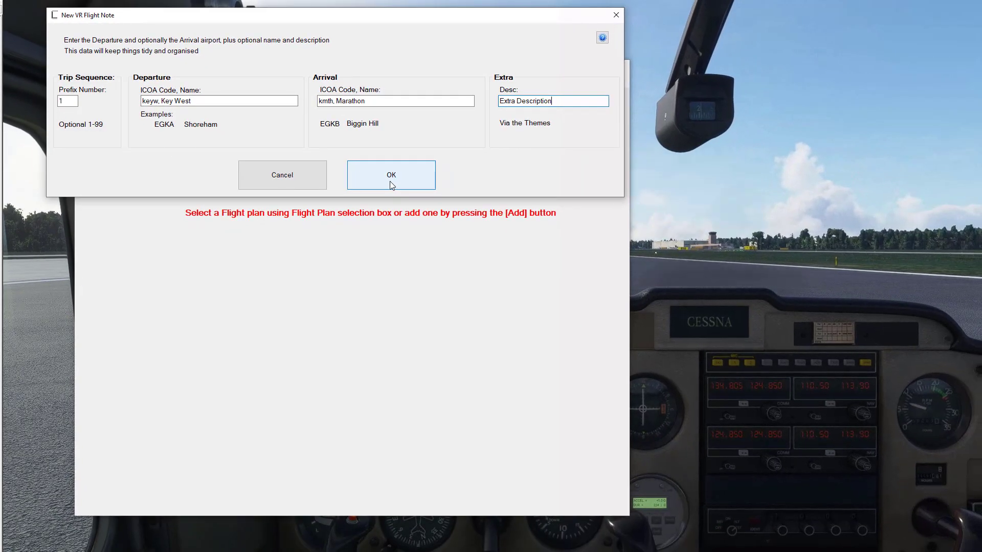
left_click(391, 182)
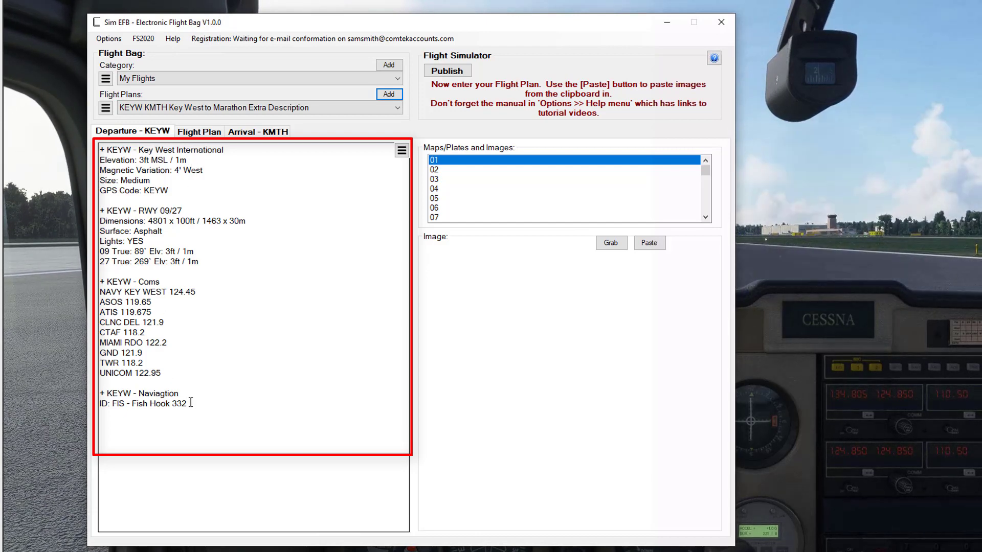
Check the KMTH arrival notes, then look up the KEYW departure airport's information on the web.
left_click(247, 134)
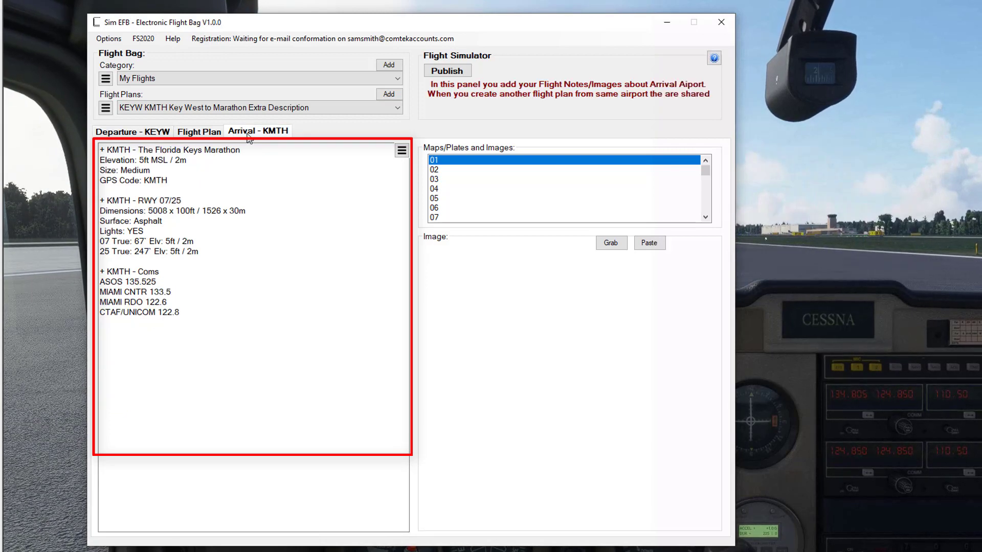
left_click(156, 134)
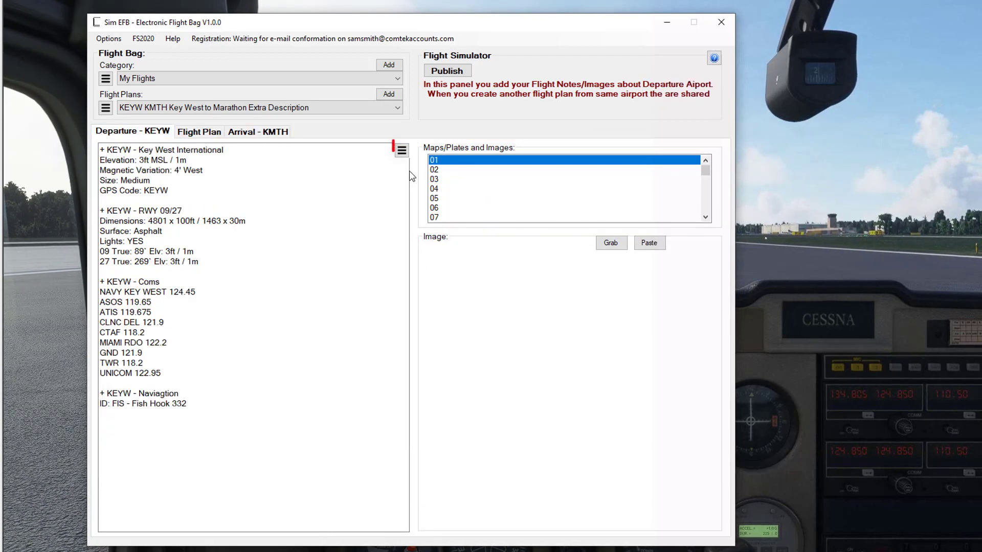
left_click(402, 152)
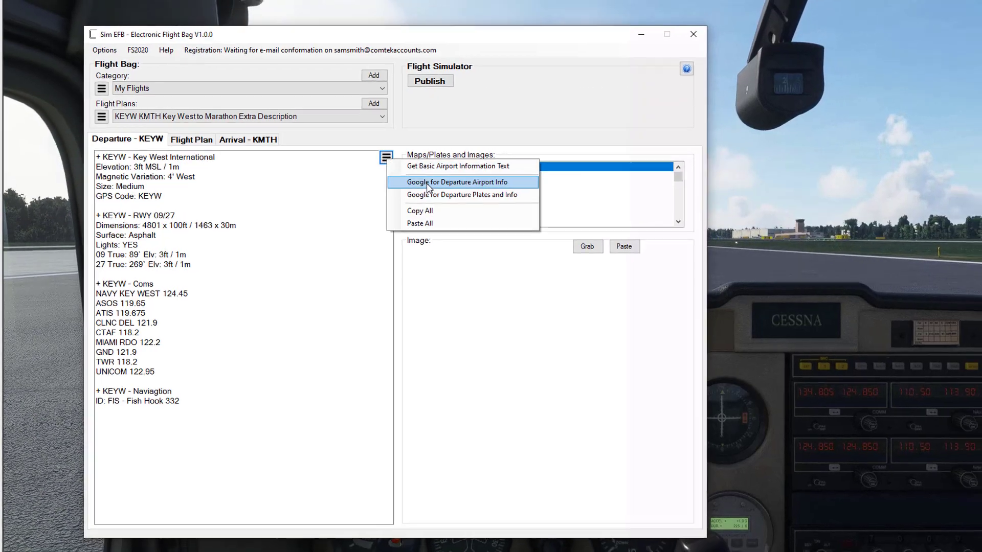
left_click(444, 177)
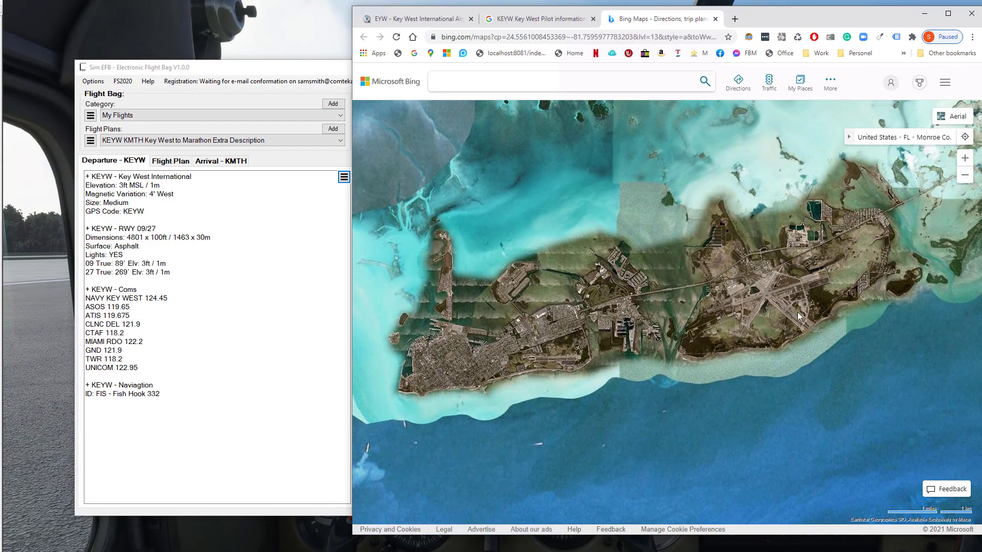
Grab the Key West area of the Bing aerial map as departure image 01 and name it Arial.
left_click(965, 175)
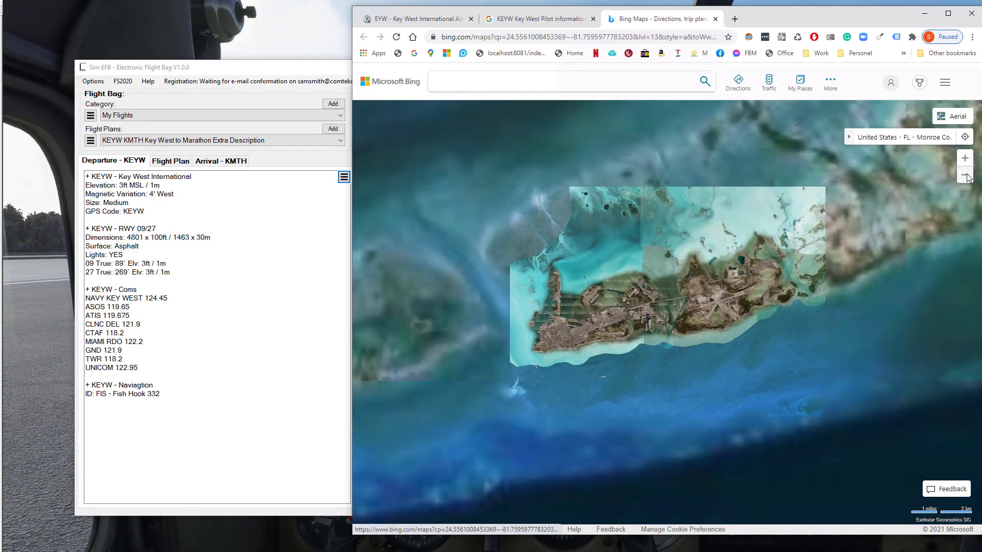
left_click_drag(731, 290, 713, 298)
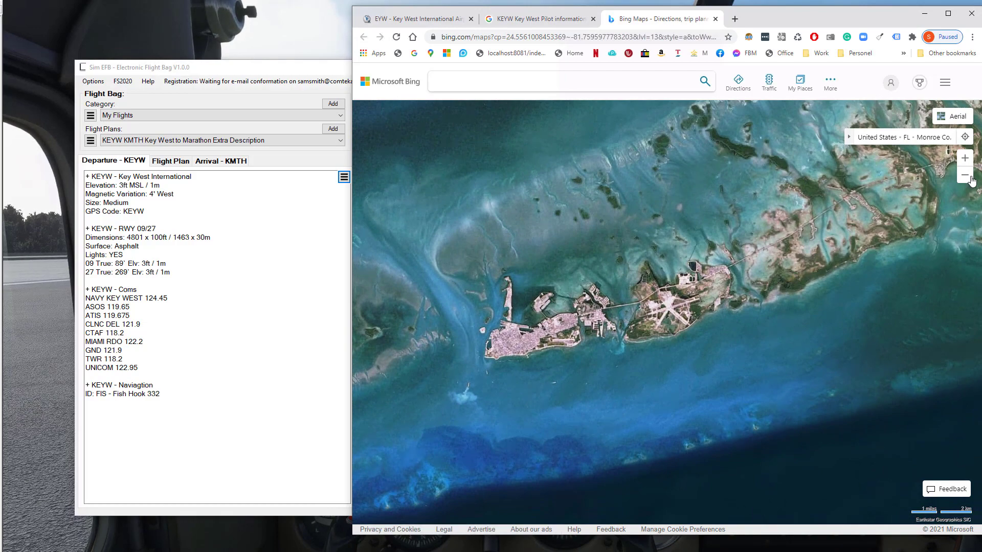
left_click(966, 158)
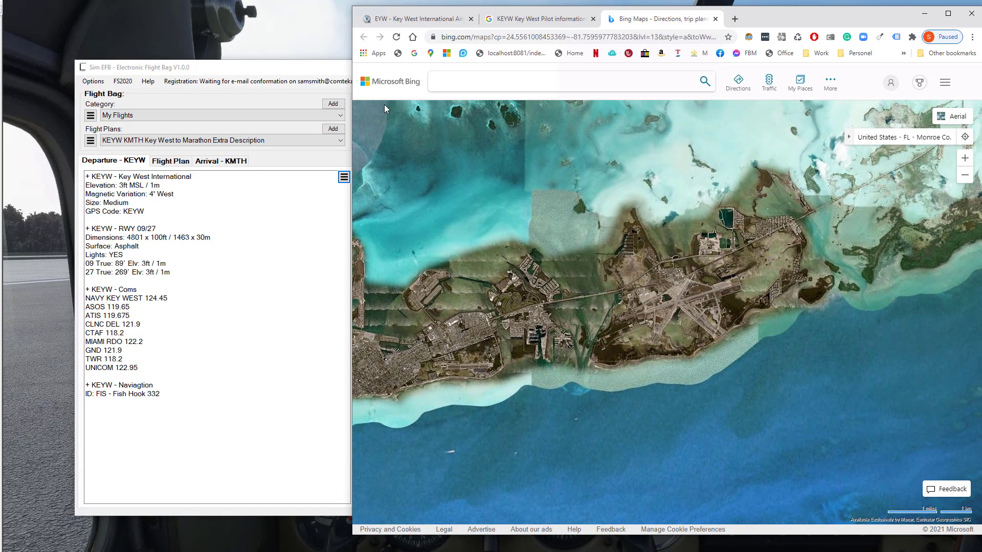
left_click(336, 71)
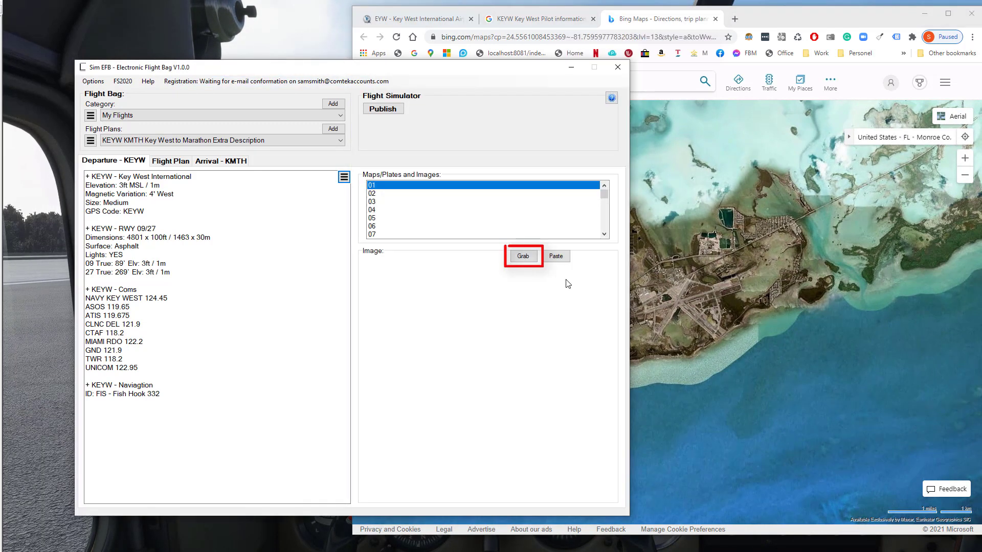
left_click(527, 261)
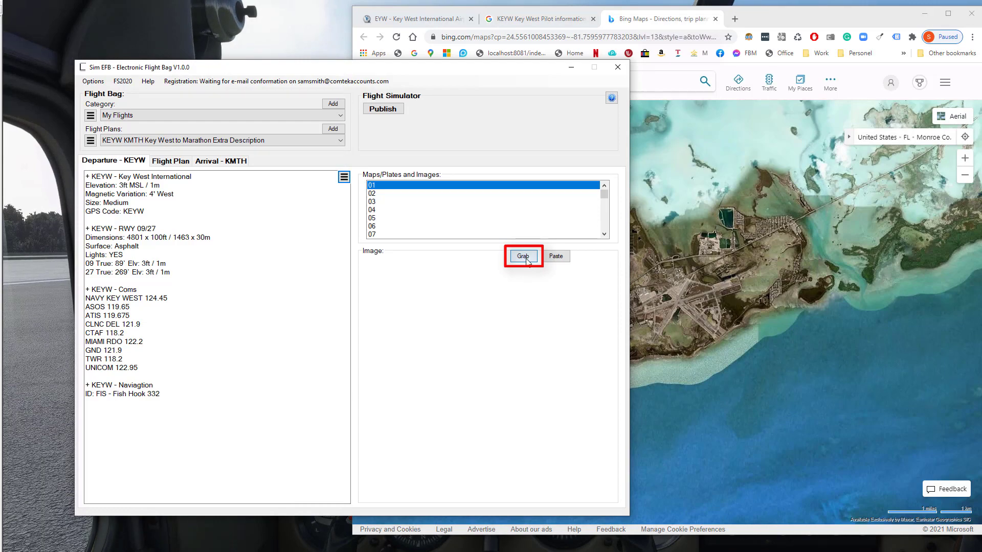
left_click(526, 261)
left_click_drag(452, 234, 867, 422)
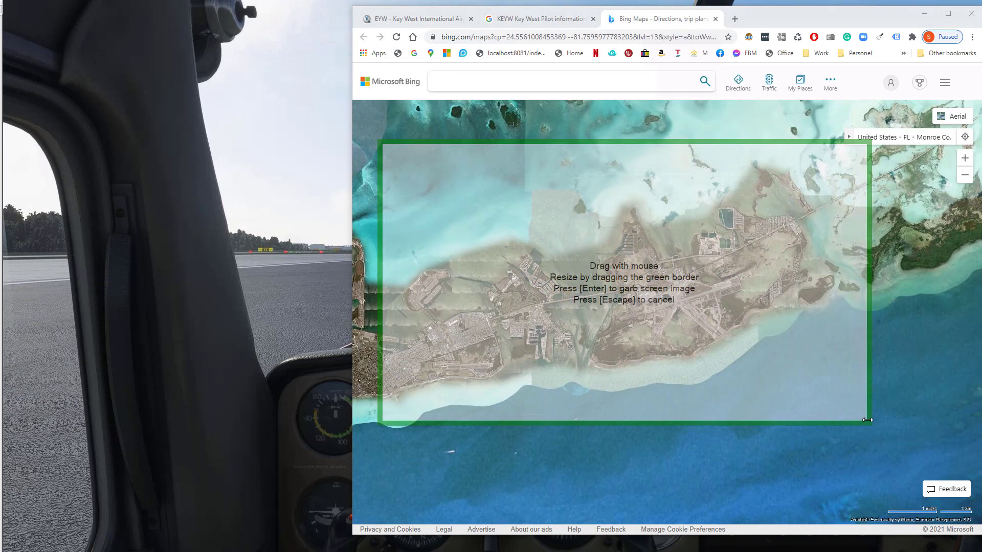
key("Return")
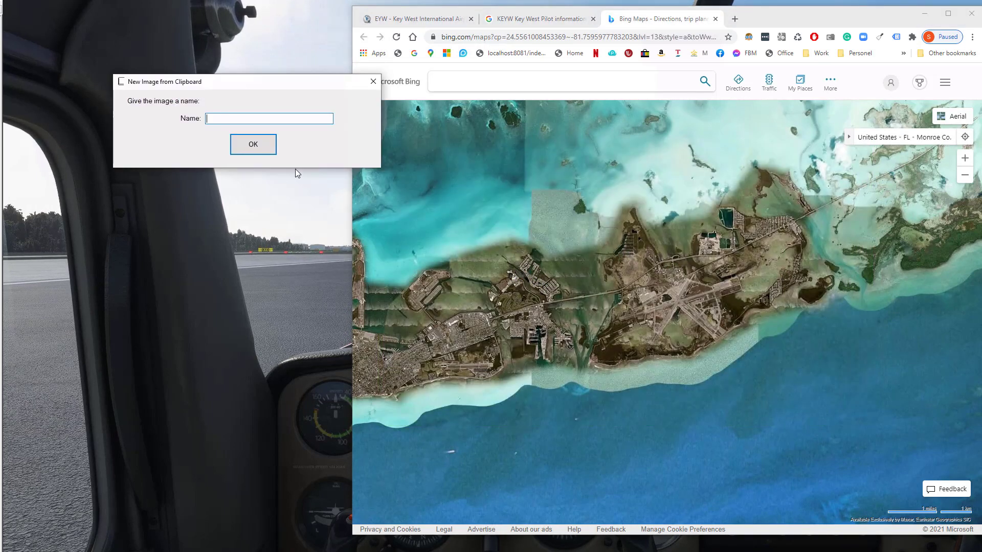
type("Arial")
key("Return")
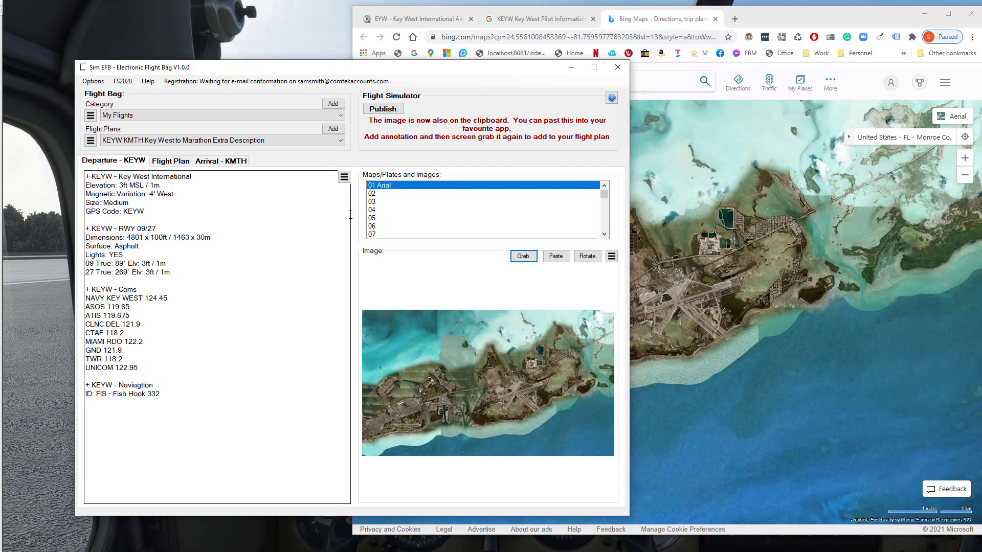
Select departure image slot 02 and open the KEYW airport diagram from the SkyVector airport page.
left_click(377, 194)
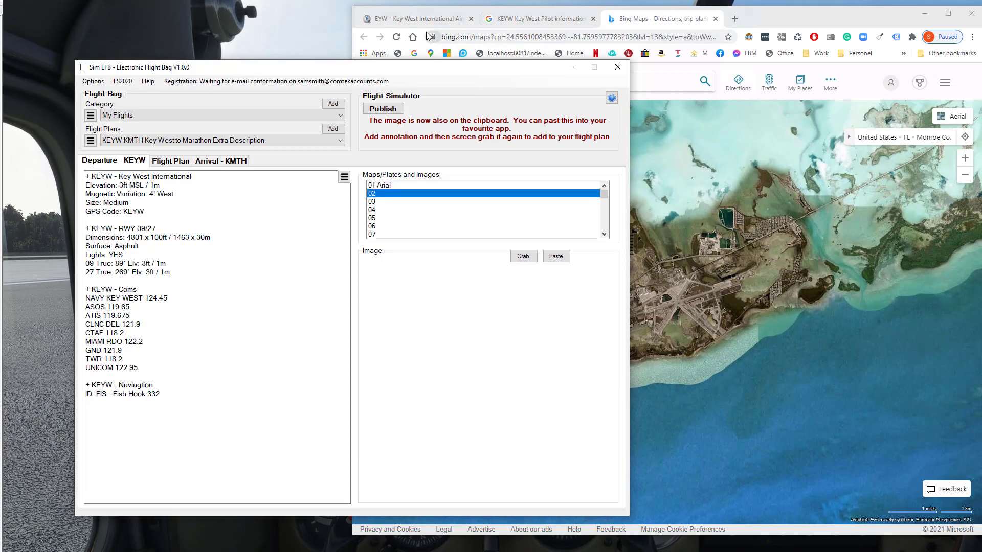
left_click(437, 21)
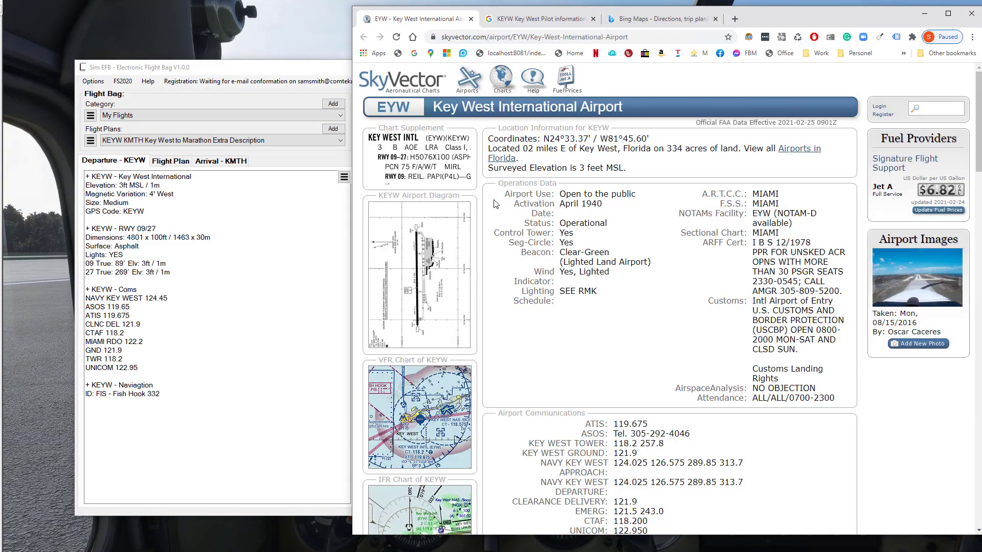
left_click(435, 304)
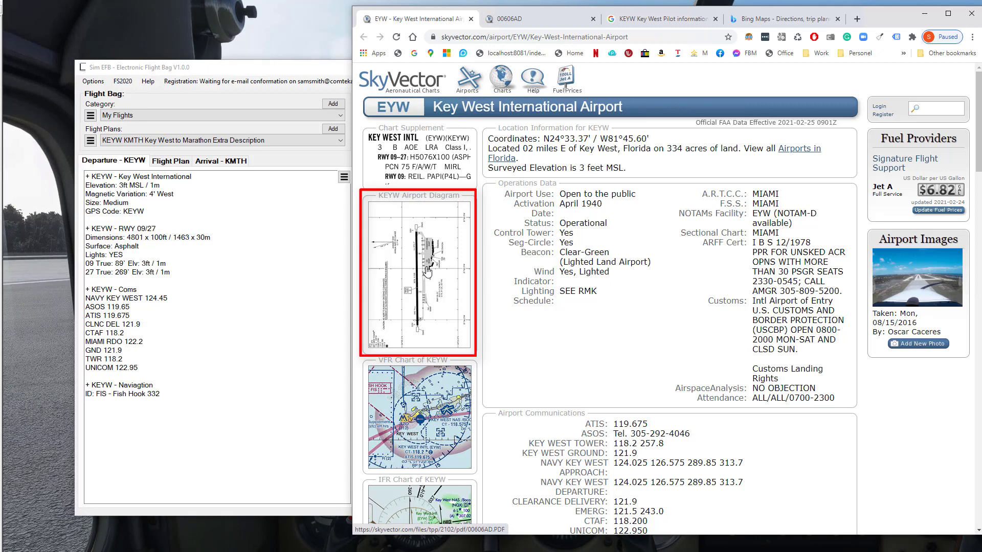
left_click(532, 20)
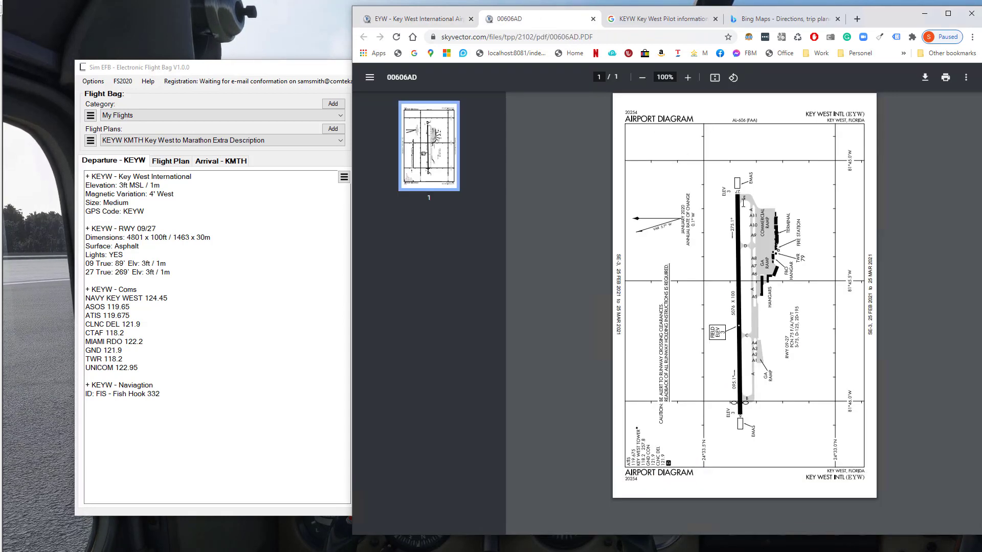
Grab the full framed KEYW airport diagram into departure image slot 02 and name it Airport.
left_click(323, 68)
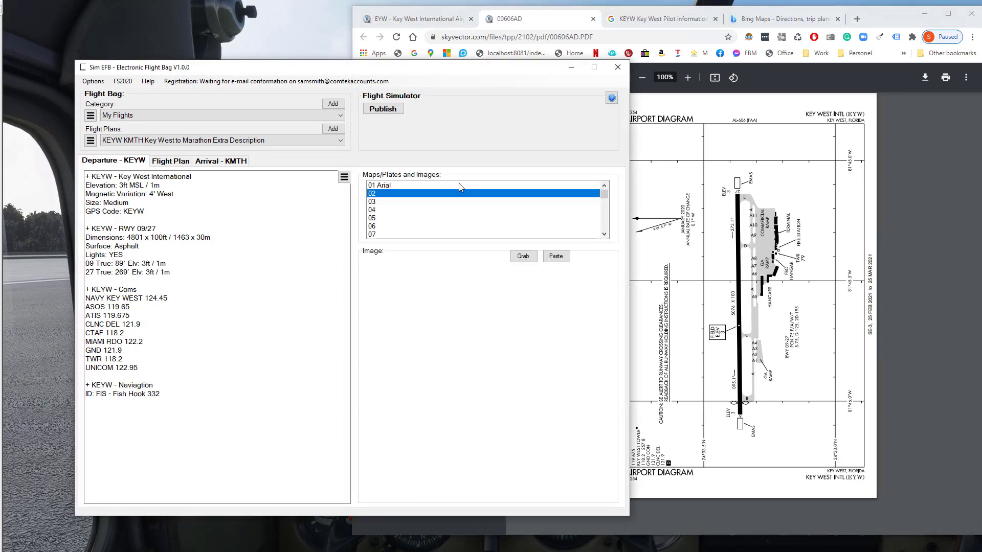
left_click(523, 257)
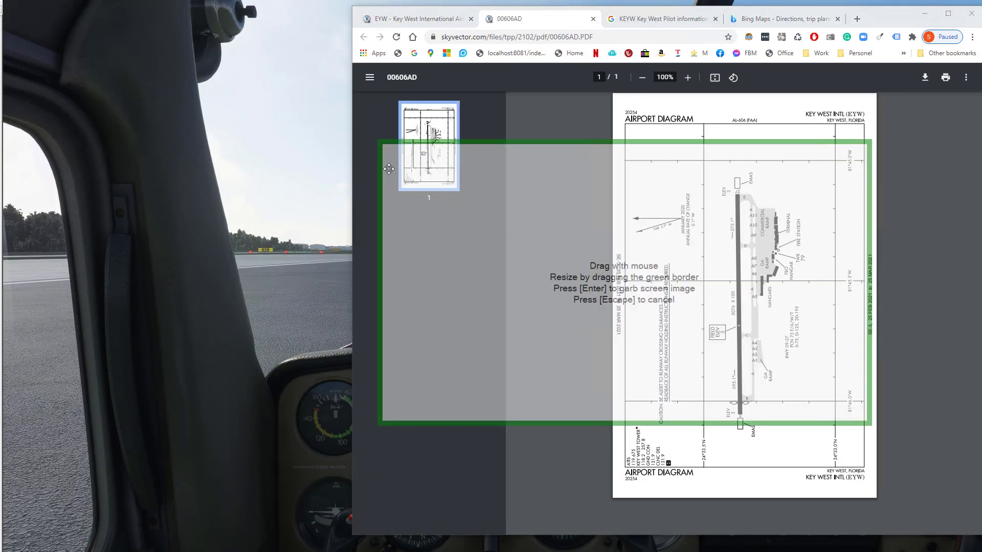
left_click_drag(378, 142, 624, 123)
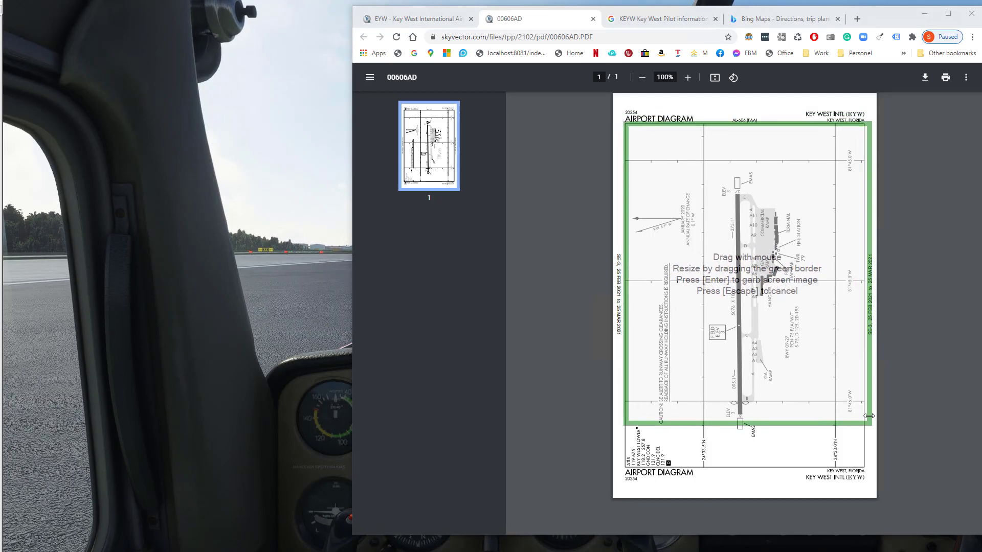
left_click_drag(867, 433, 866, 468)
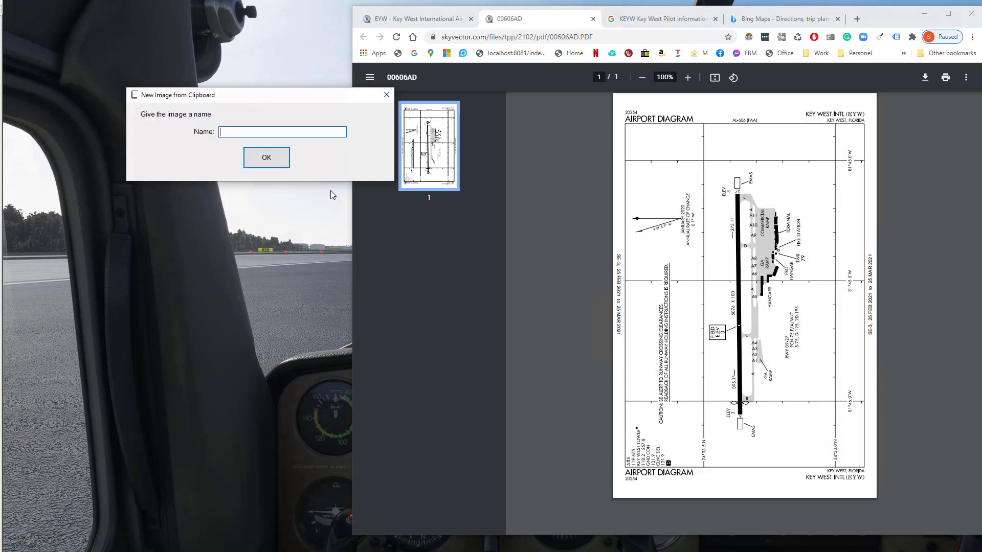
type("Airport")
key("Return")
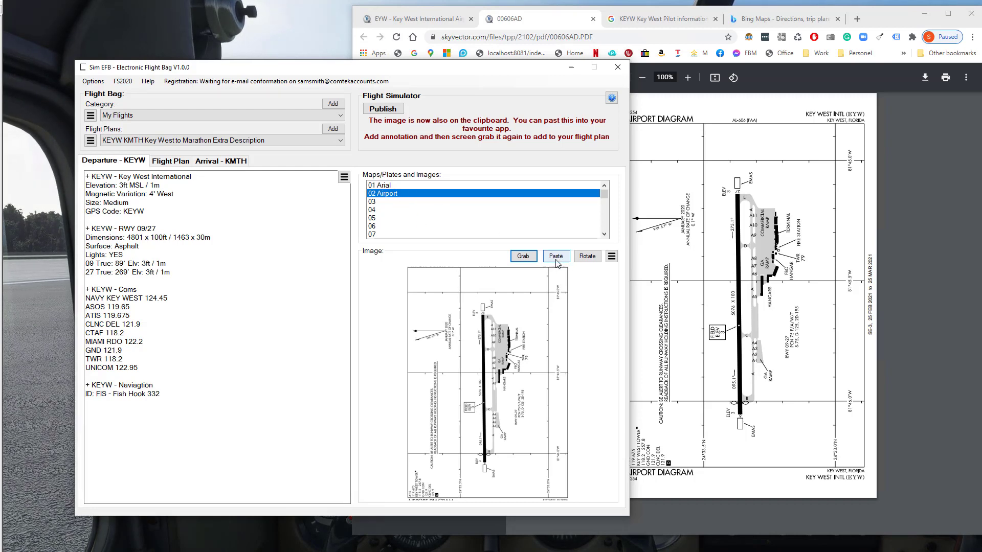
Select departure image slot 03, open the KEYW VFR chart from SkyVector, and frame the Key West area without the flight plan overlay.
left_click(377, 202)
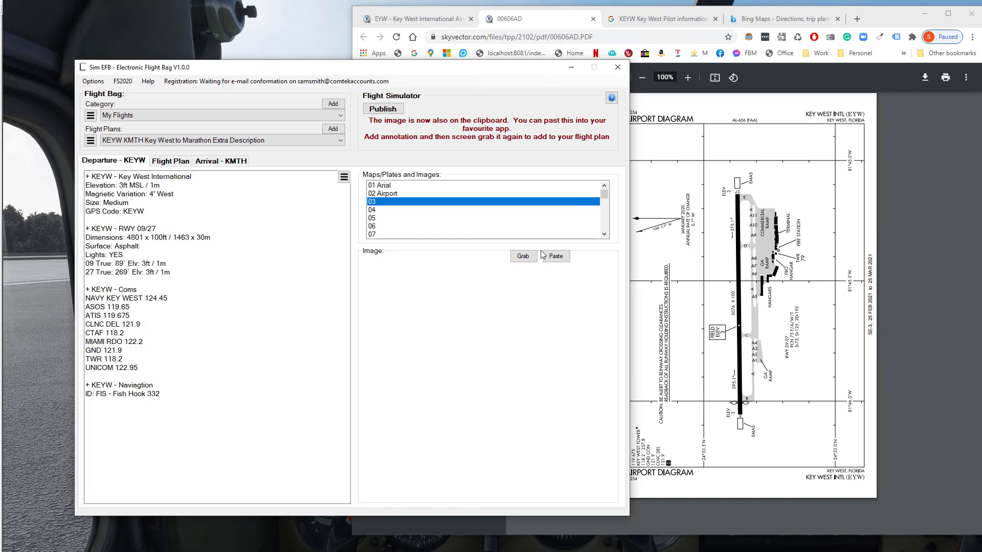
left_click(415, 20)
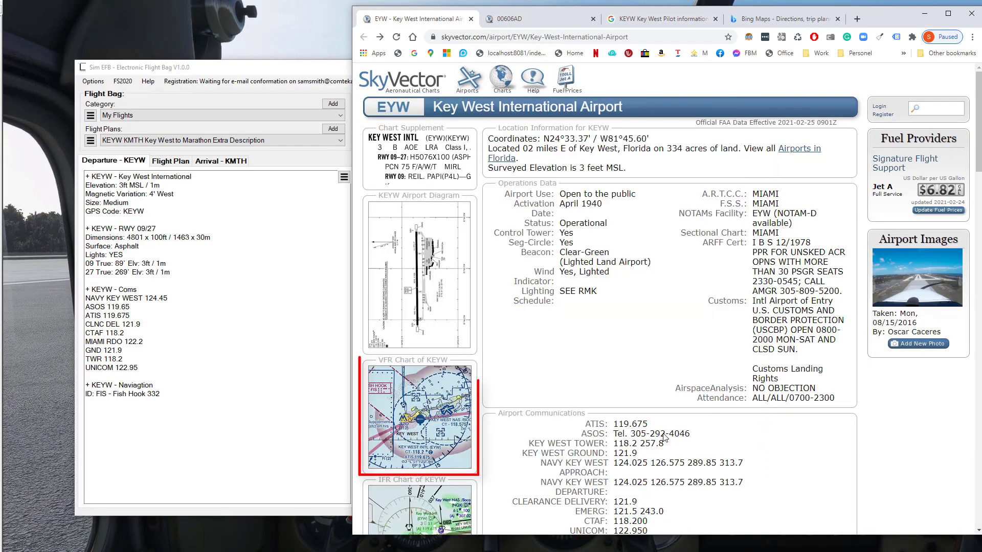
left_click(428, 425)
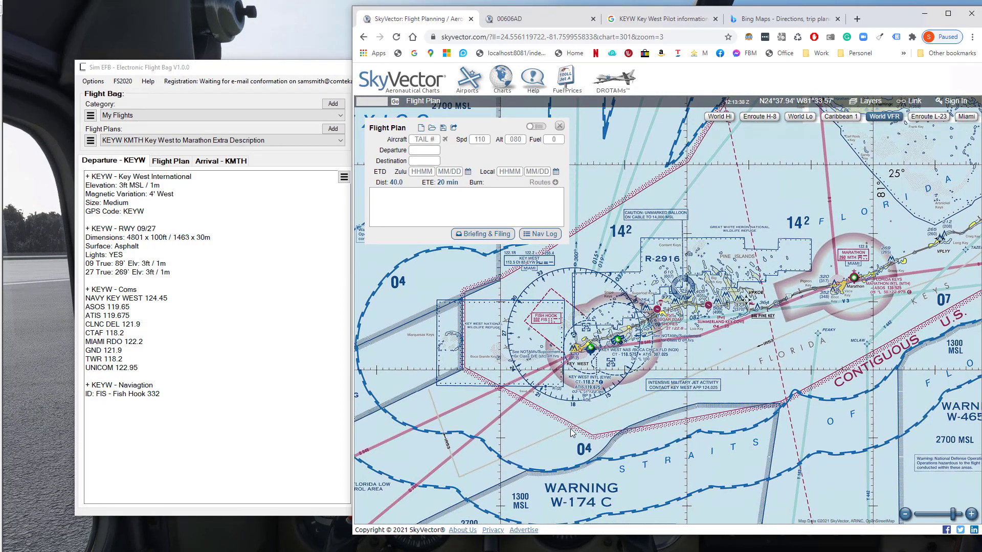
left_click(559, 126)
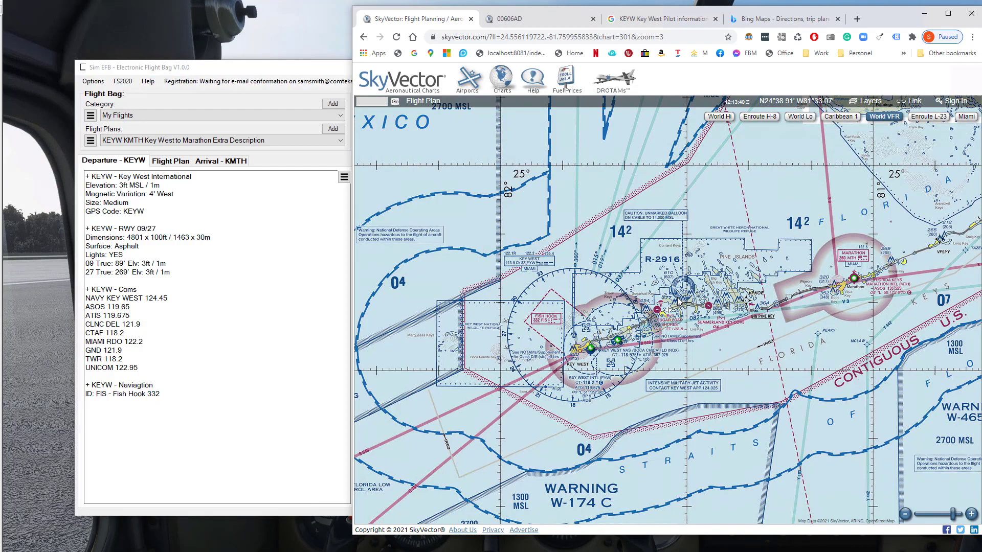
scroll(669, 309, "up", 2)
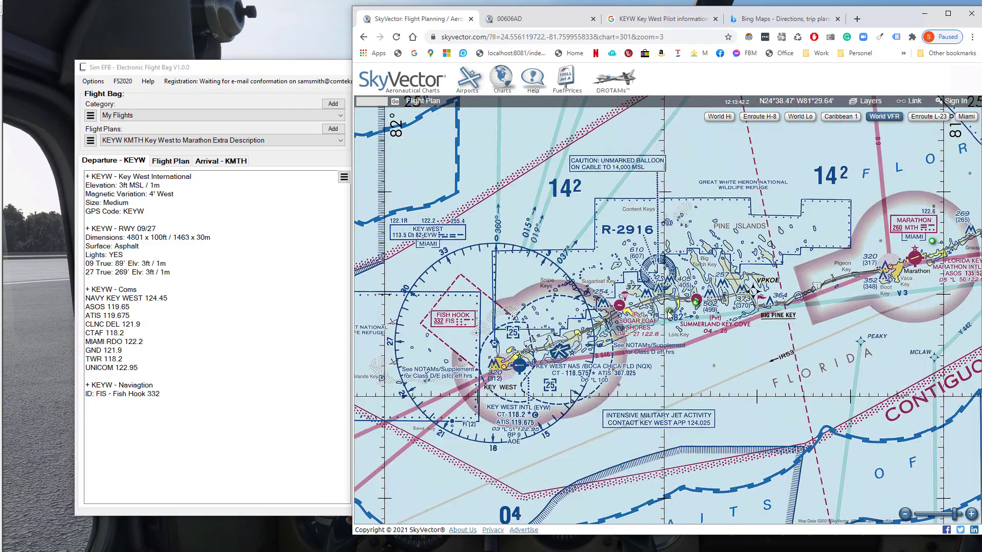
scroll(511, 337, "up", 1)
left_click_drag(503, 340, 621, 343)
Grab the Key West area of the VFR chart into departure image slot 03 and name it Sectional.
left_click(225, 66)
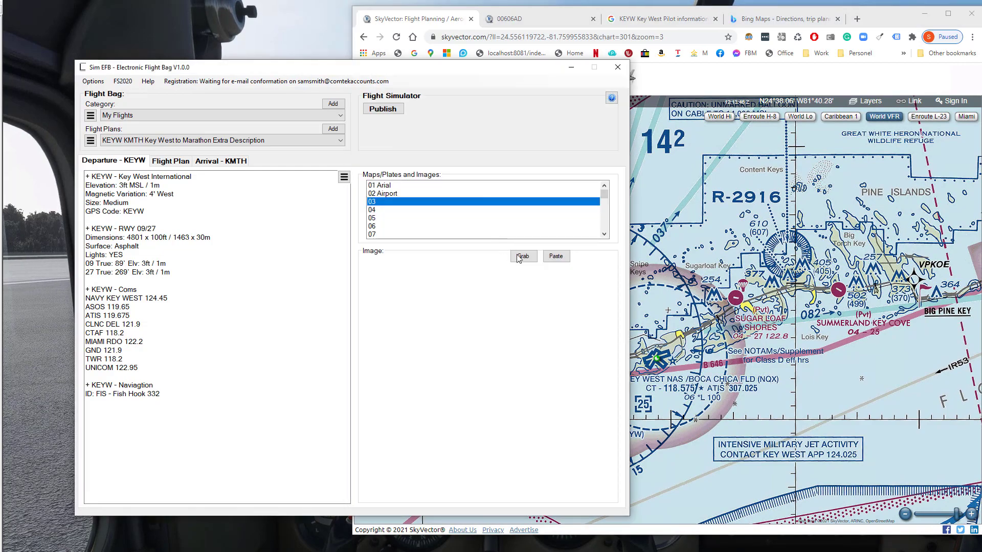
left_click(520, 256)
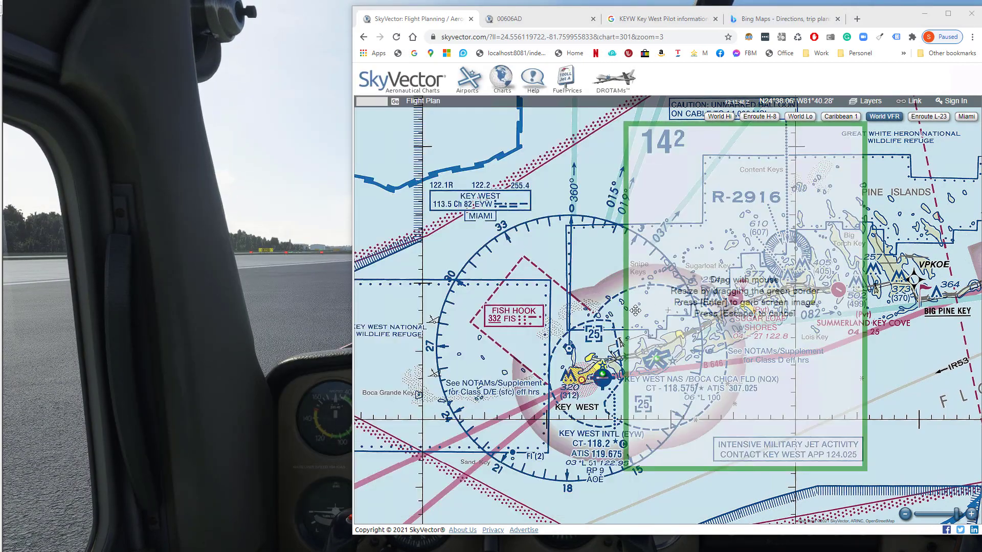
left_click_drag(625, 314, 379, 331)
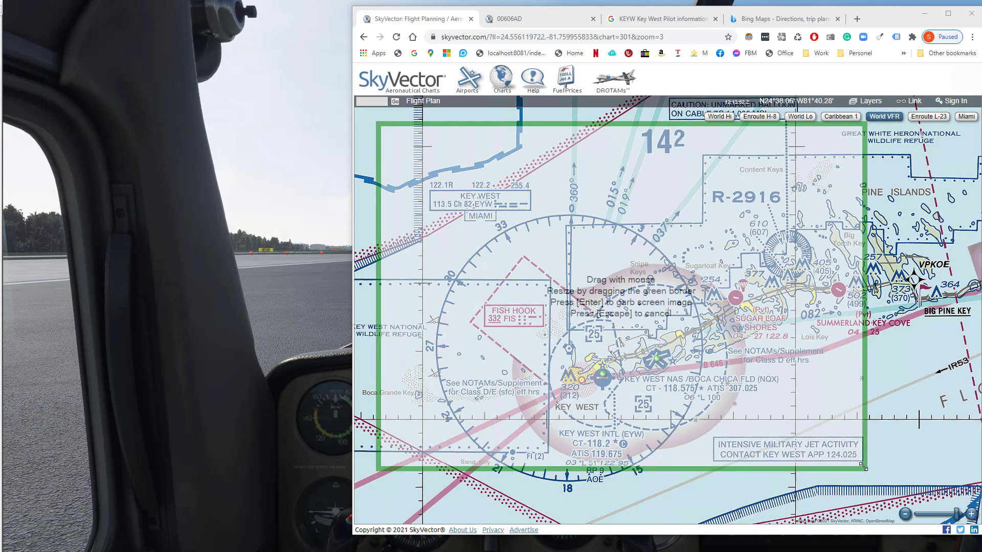
left_click_drag(863, 466, 961, 513)
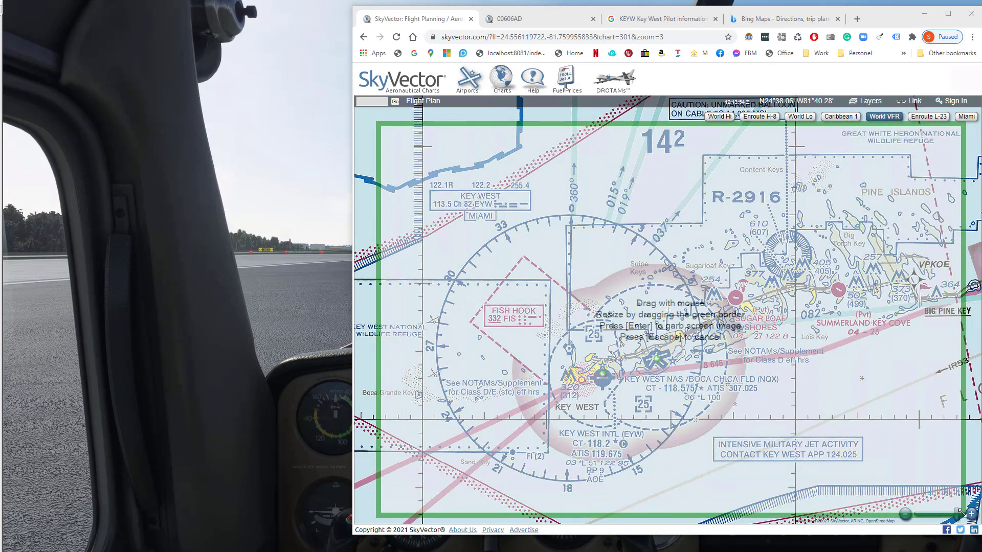
key("Return")
type("S")
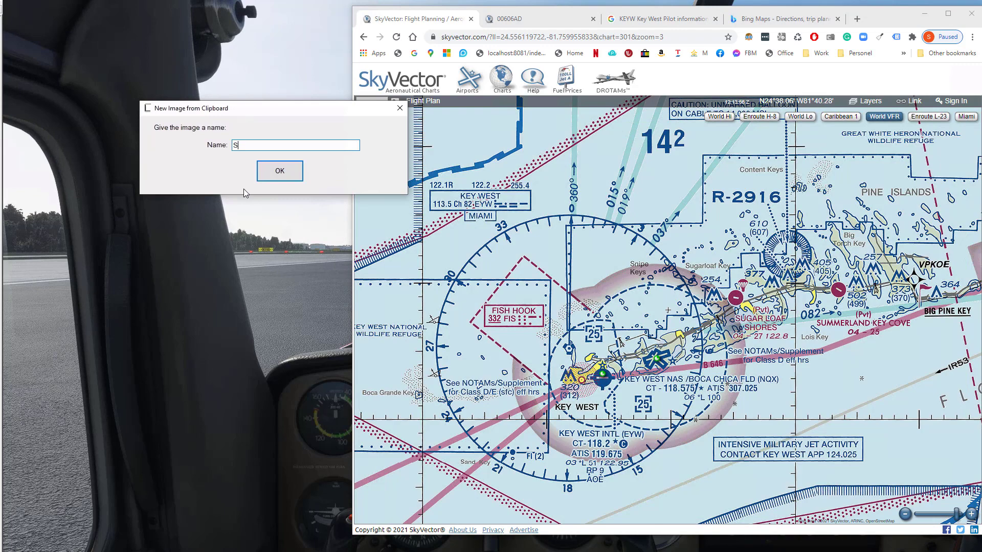
type("ectional")
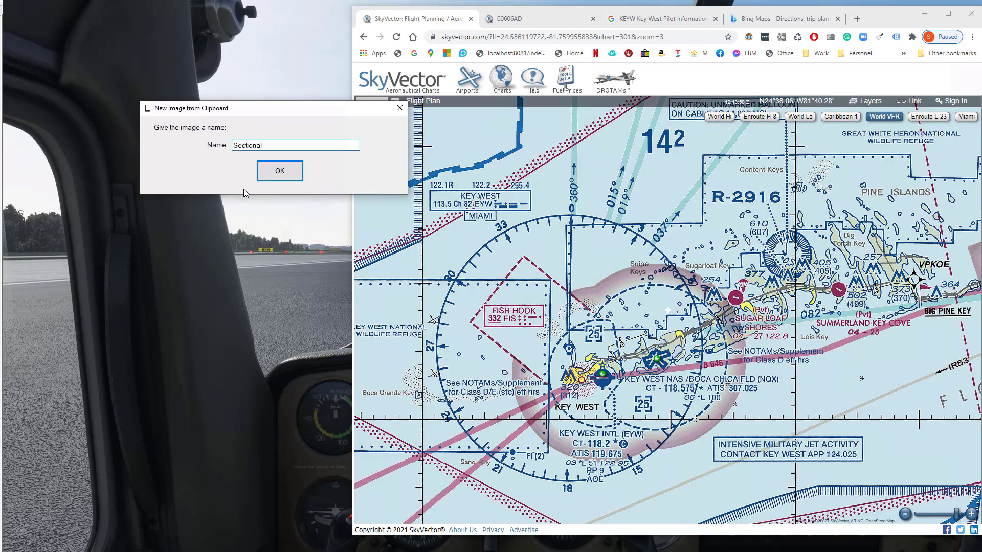
key("Return")
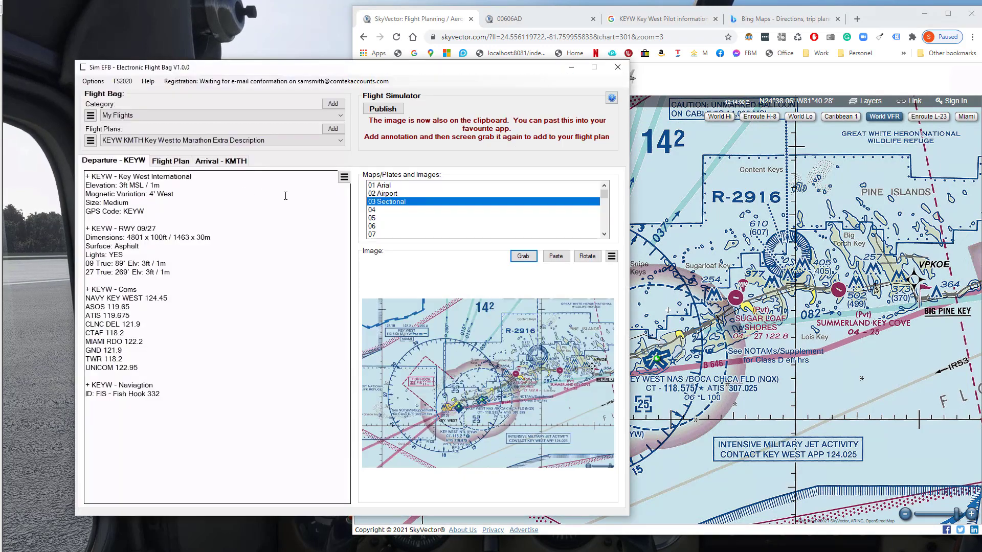
Review the grabbed departure images in slots 01 to 03, finishing on Sectional.
key("Up")
key("Up")
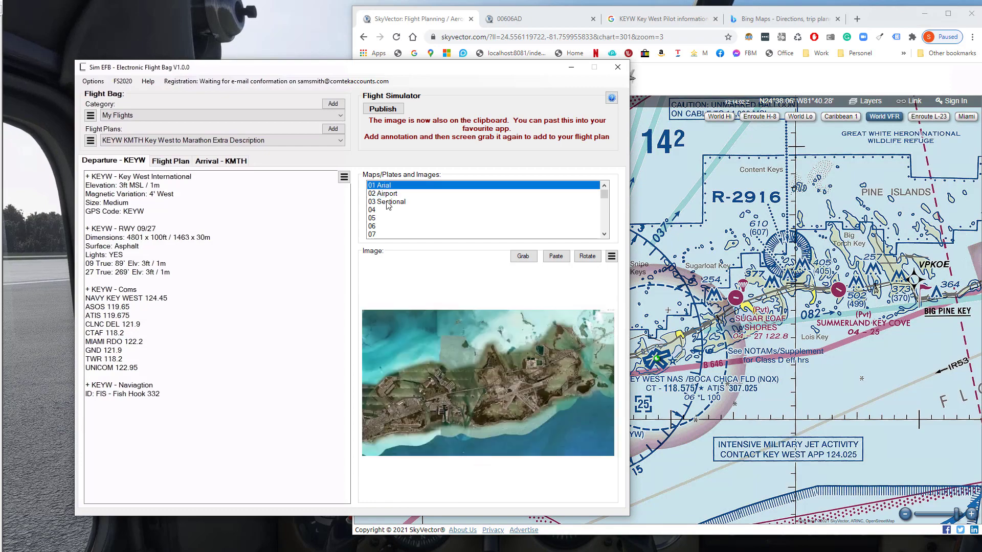
key("Down")
key("Down")
key("Up")
key("Down")
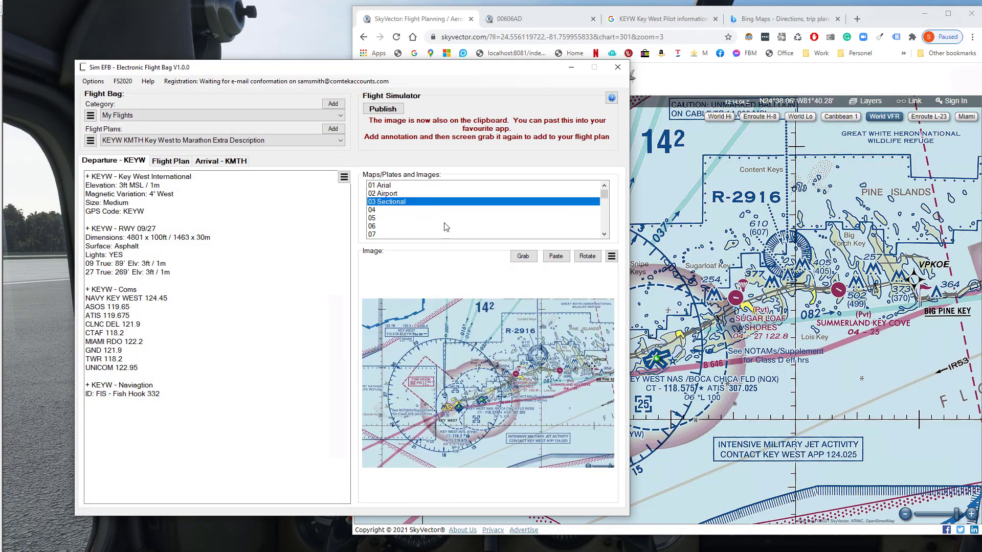
Return to SkyVector's Key West International Airport page and open the RNAV (GPS) RWY 27 approach chart.
left_click(750, 87)
left_click(364, 37)
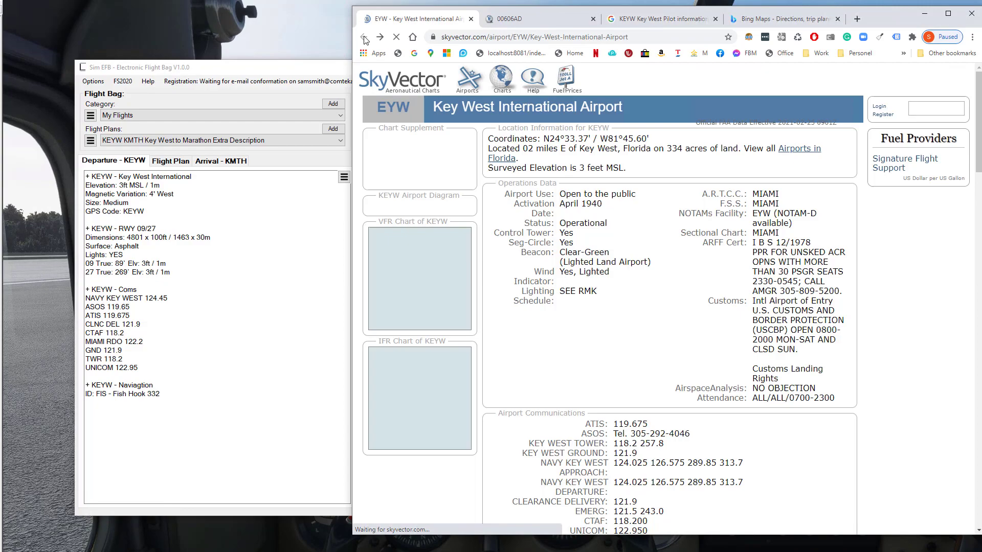
scroll(866, 431, "down", 20)
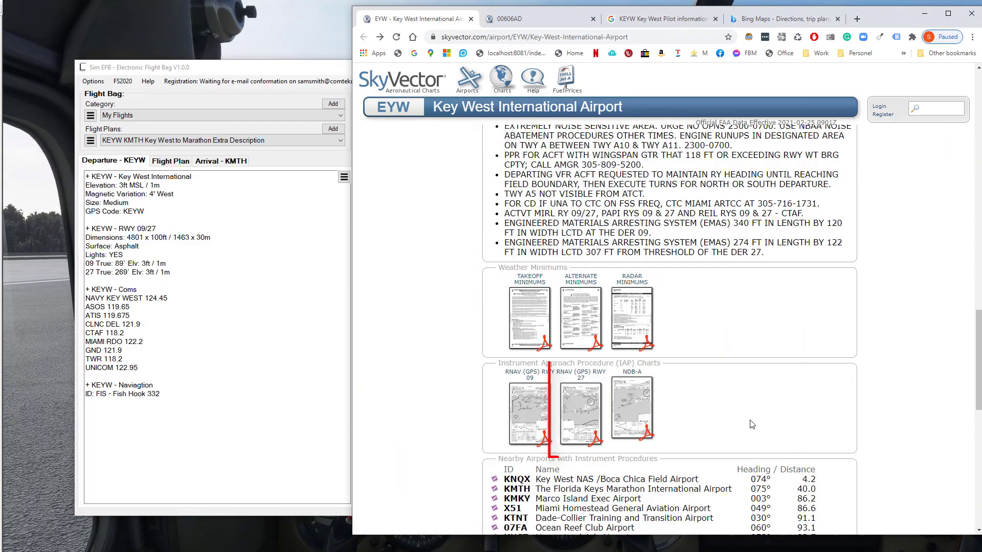
left_click(569, 418)
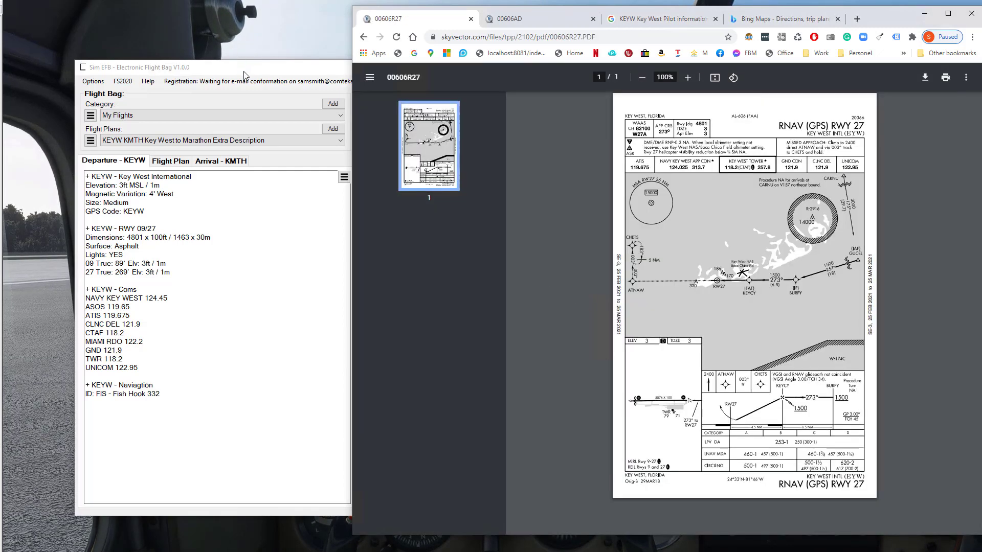
Grab the full RNAV (GPS) RWY 27 chart into departure image slot 04 and name it RWY 27.
left_click(244, 74)
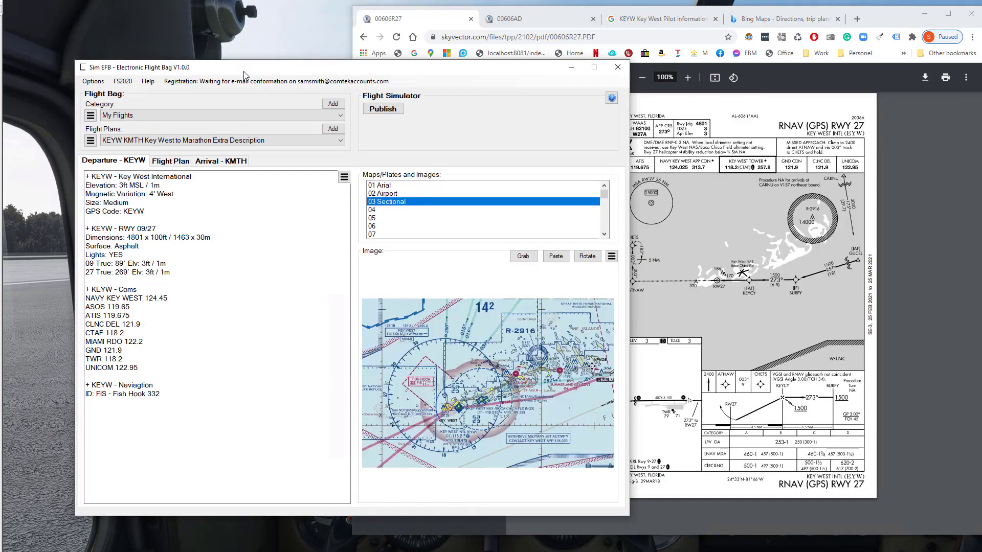
left_click(373, 210)
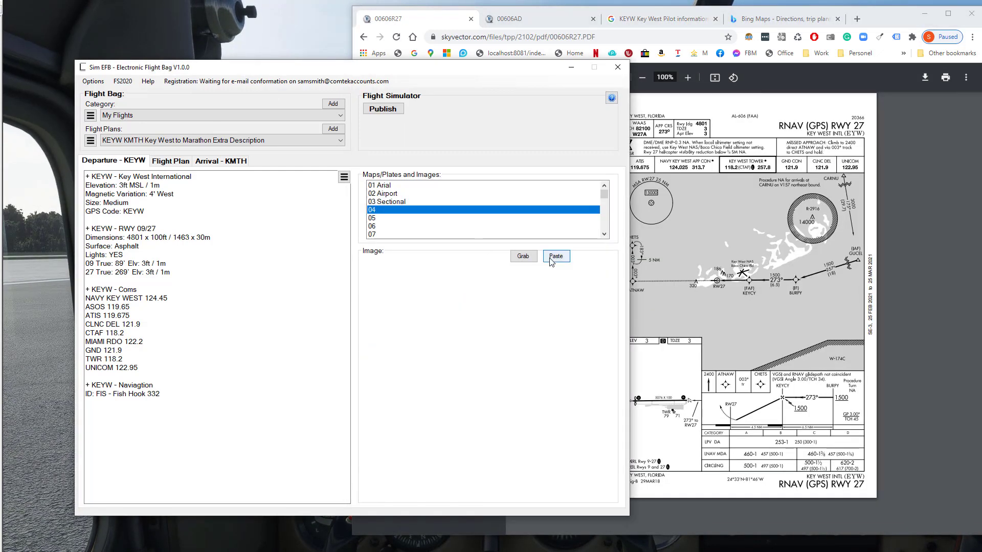
left_click(534, 259)
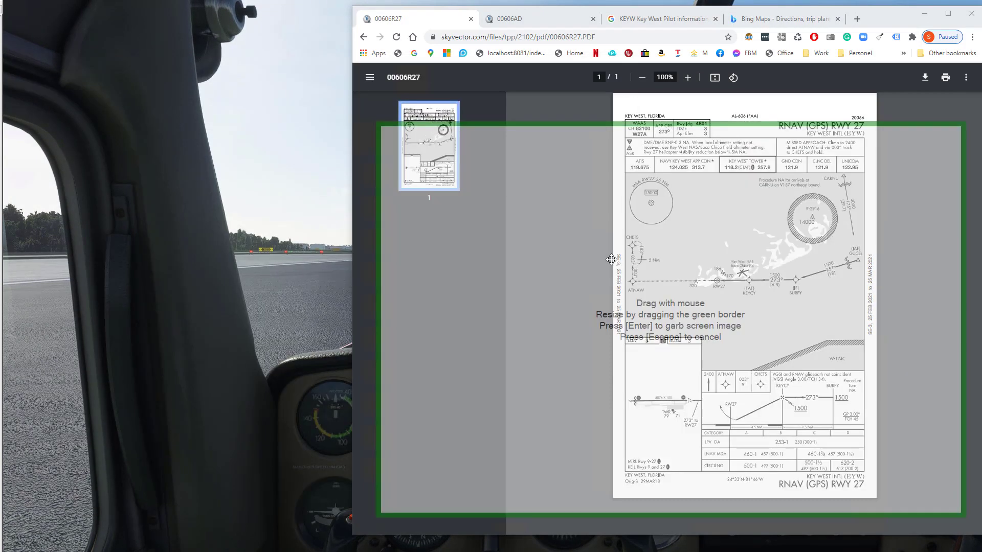
left_click_drag(380, 125, 620, 115)
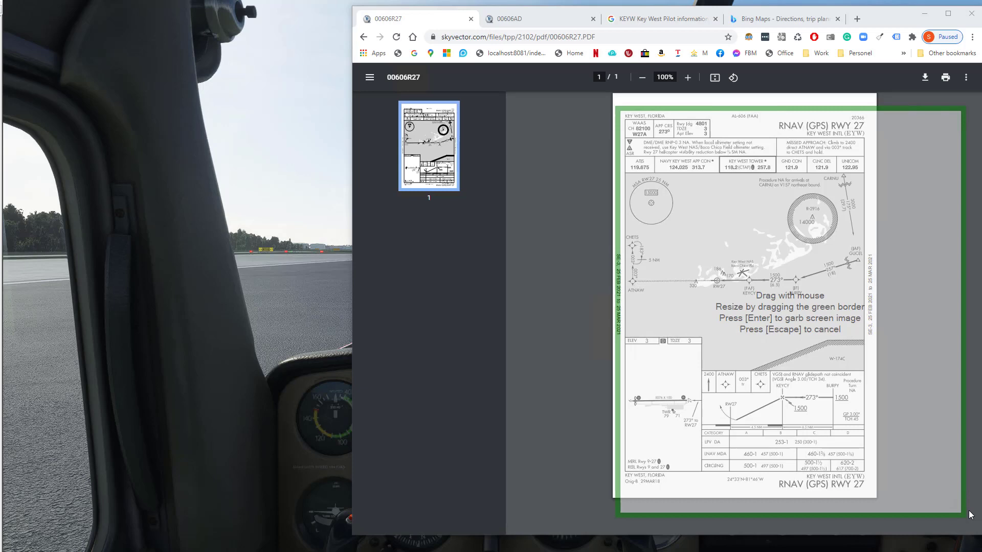
left_click_drag(914, 457, 846, 492)
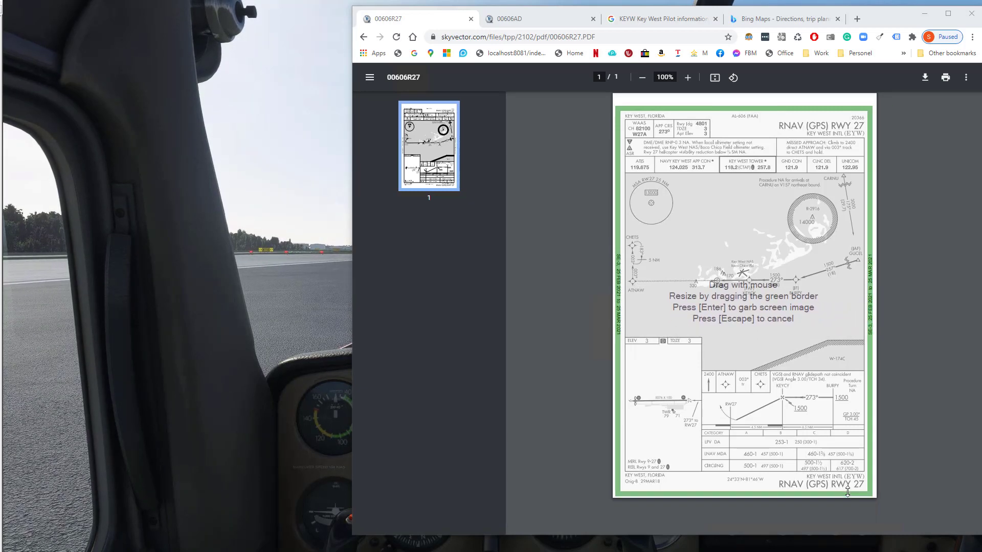
key("Return")
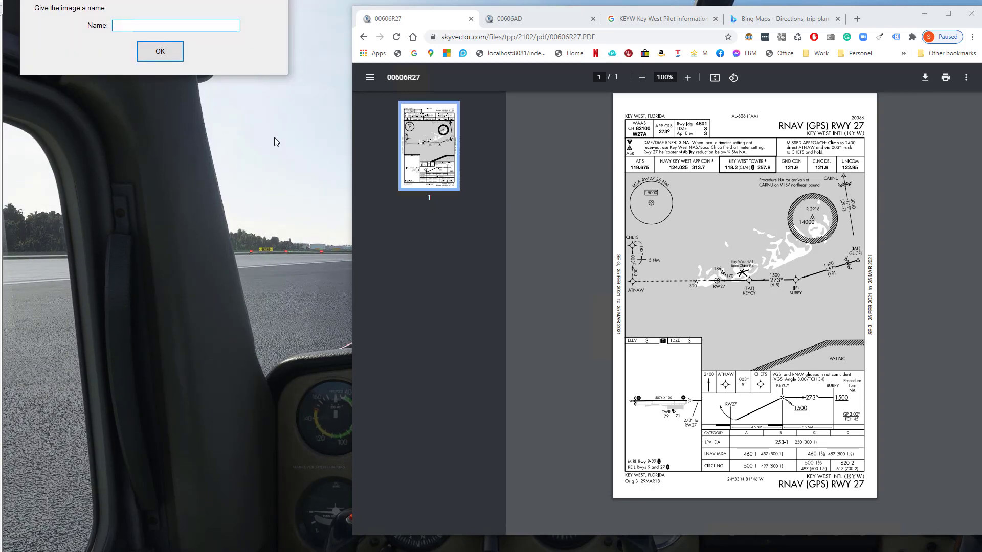
type("RWY 27")
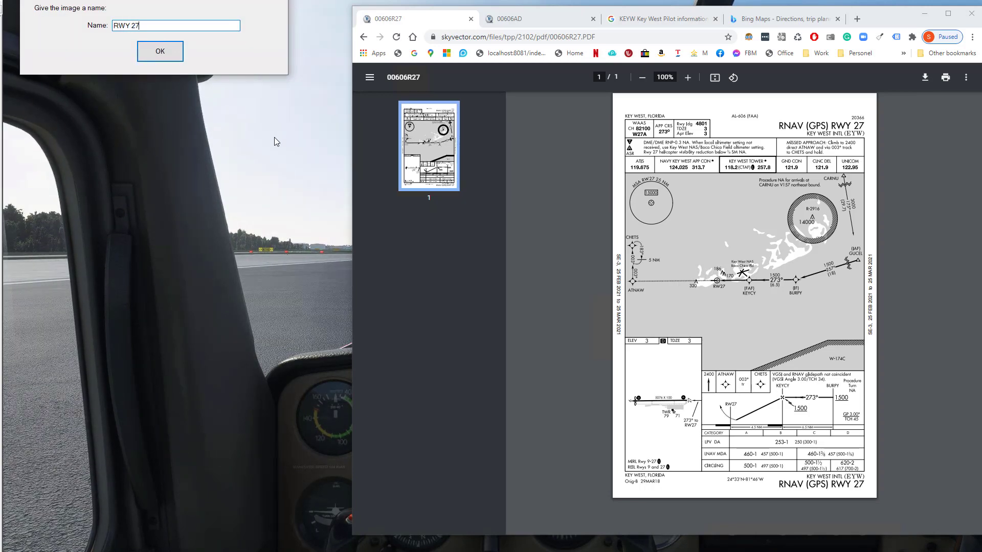
key("Return")
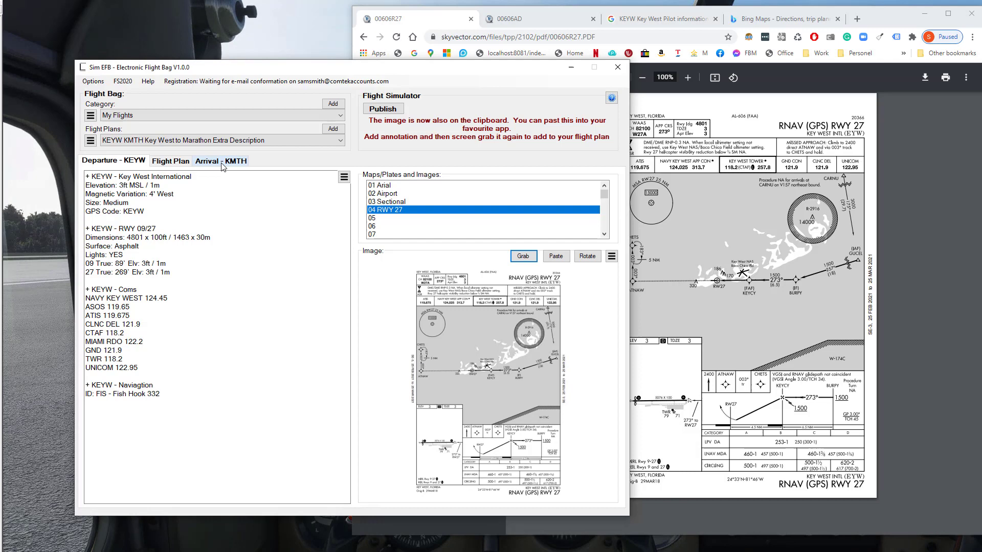
Open the Flight Plan notes and replace the placeholder text with a few lines of arbitrary trial text.
left_click(173, 162)
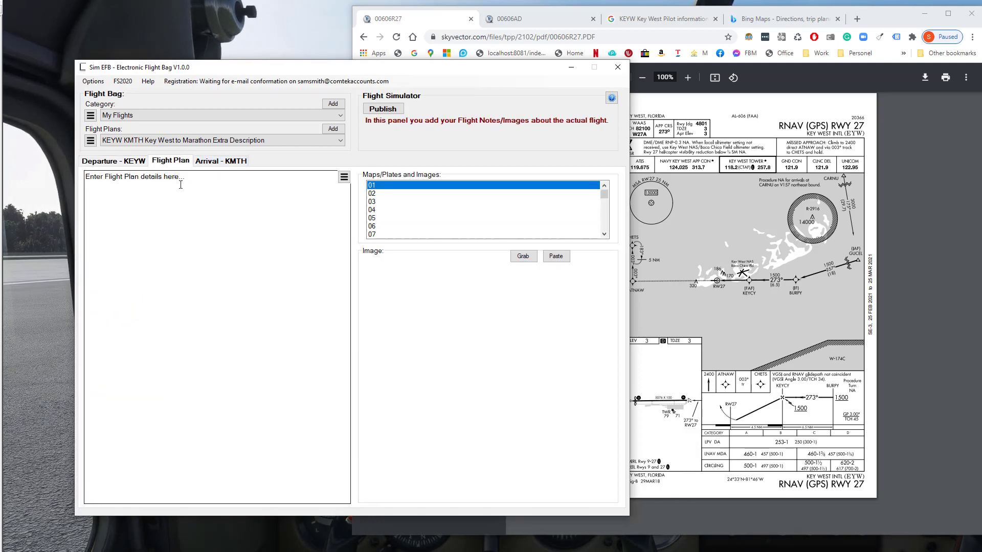
left_click_drag(175, 192, 49, 178)
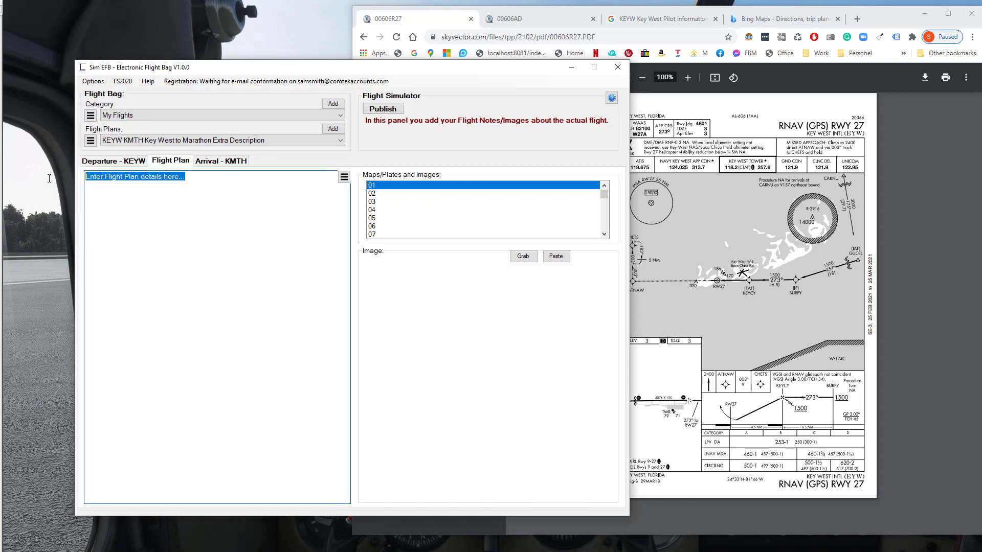
type("Isfbjsbflkj")
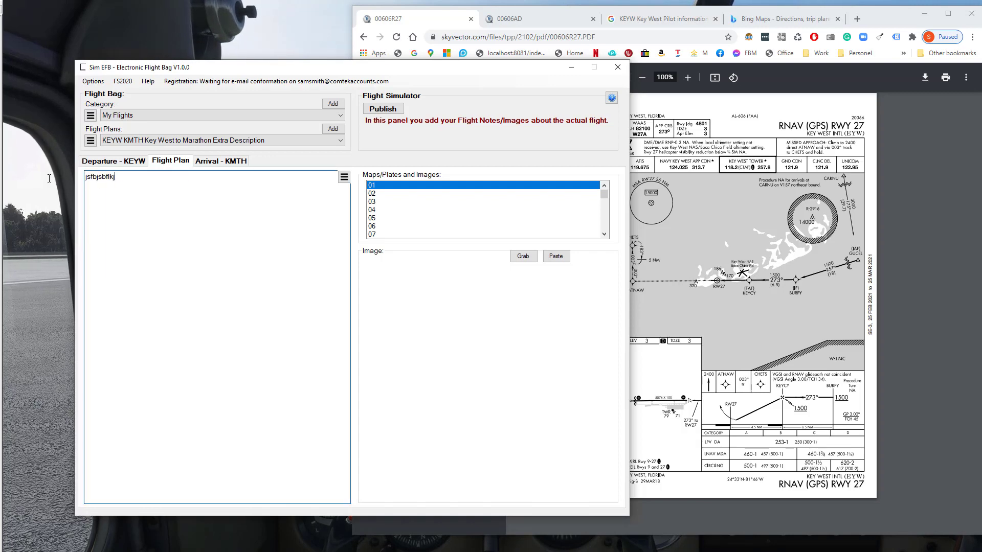
type("snwwgwggegegeg")
key("Return")
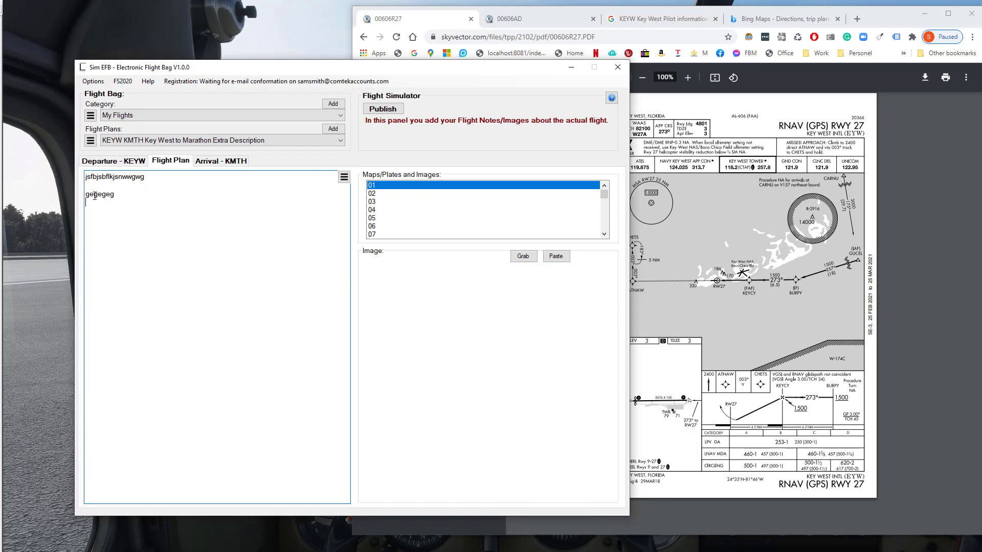
Replace the trial text with the section header "+ RWY27" and the line "After take off at 500ft turn right".
left_click_drag(118, 208, 72, 175)
type("+")
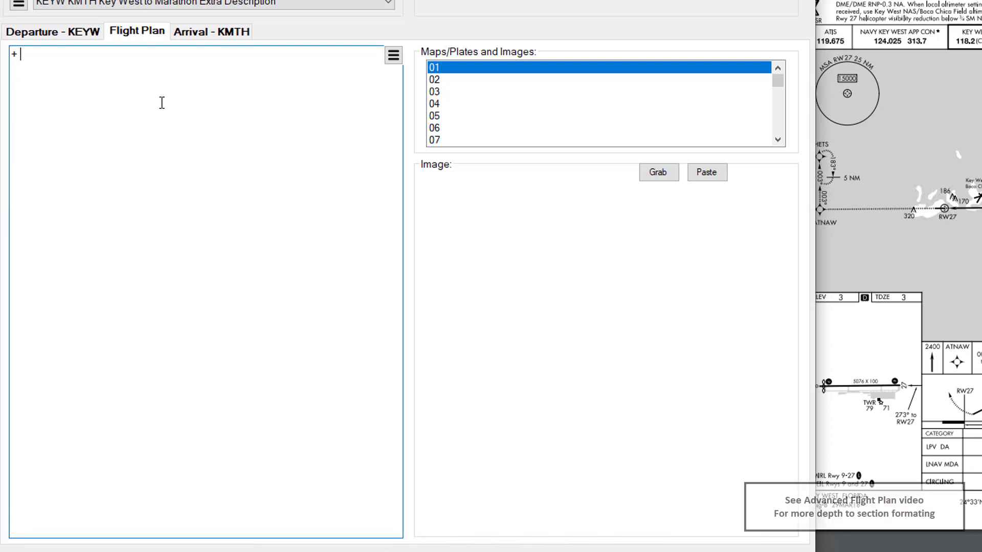
type("W")
type("RWY")
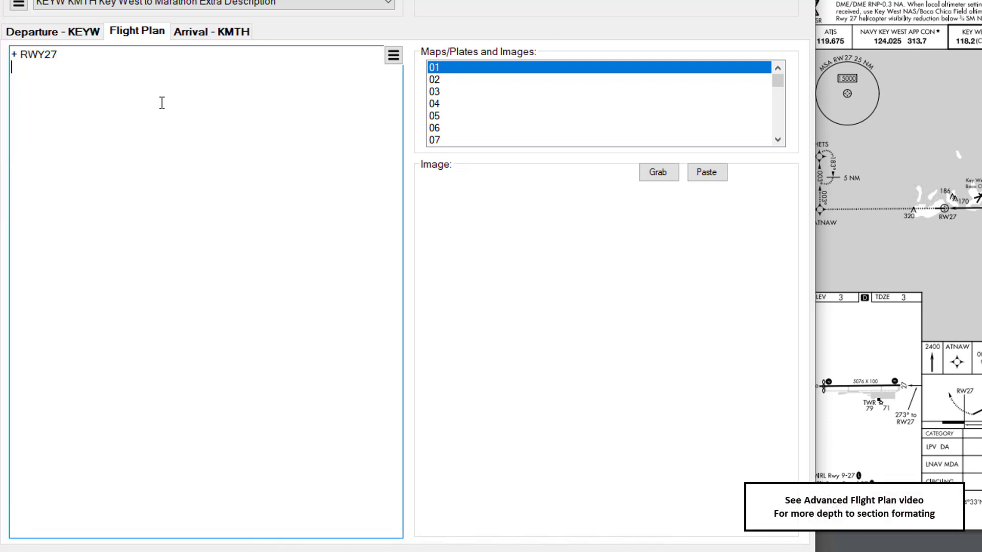
type("ter take off at 500ft turn right")
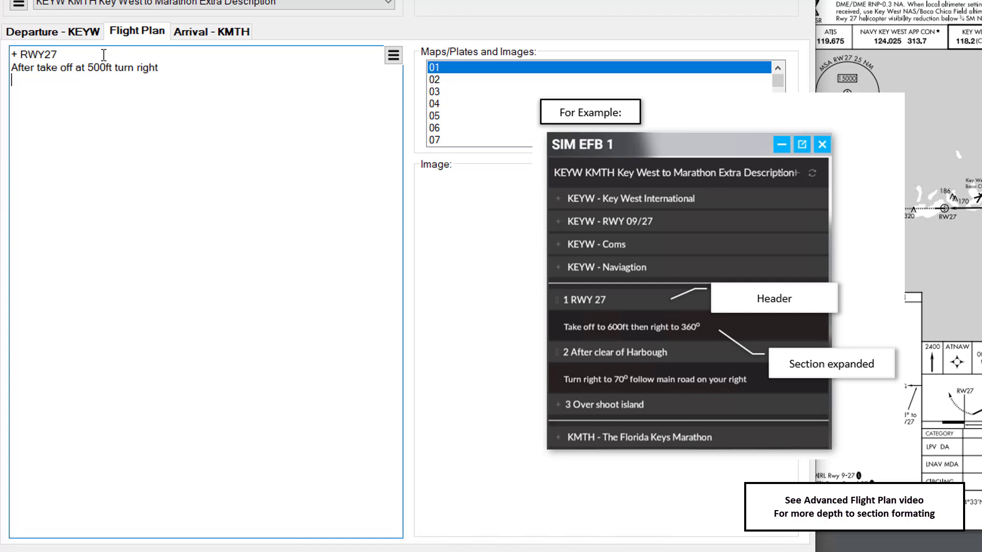
key("shift+Home")
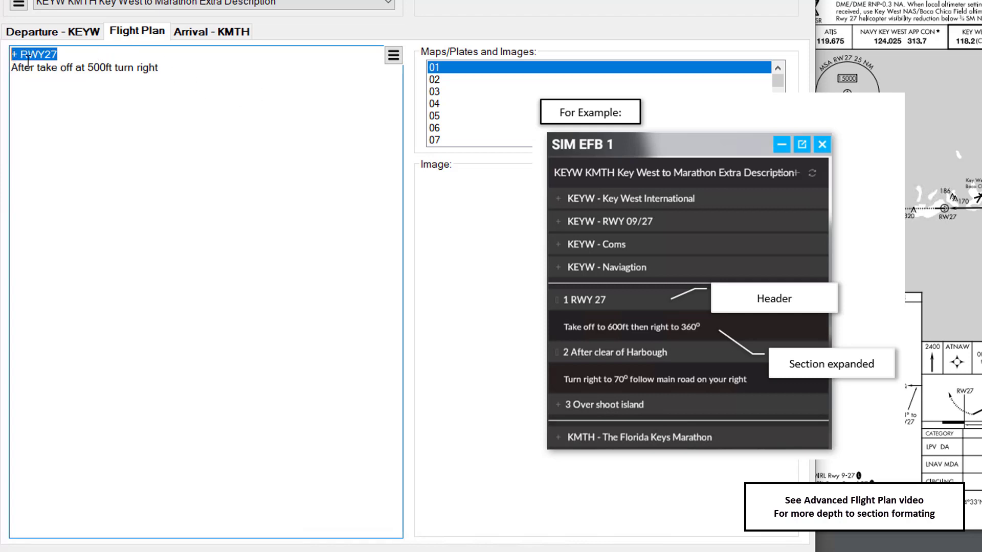
key("Down")
key("shift+End")
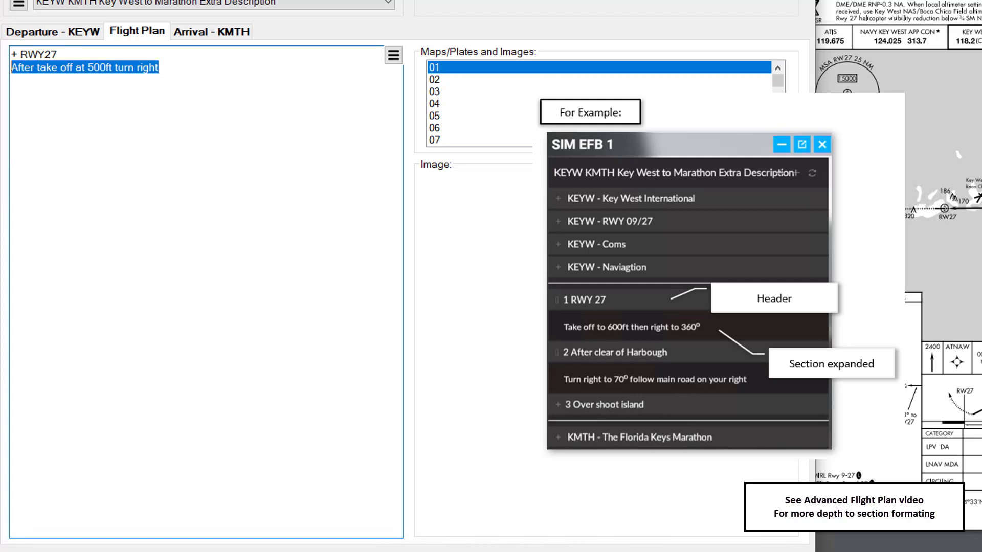
left_click(172, 71)
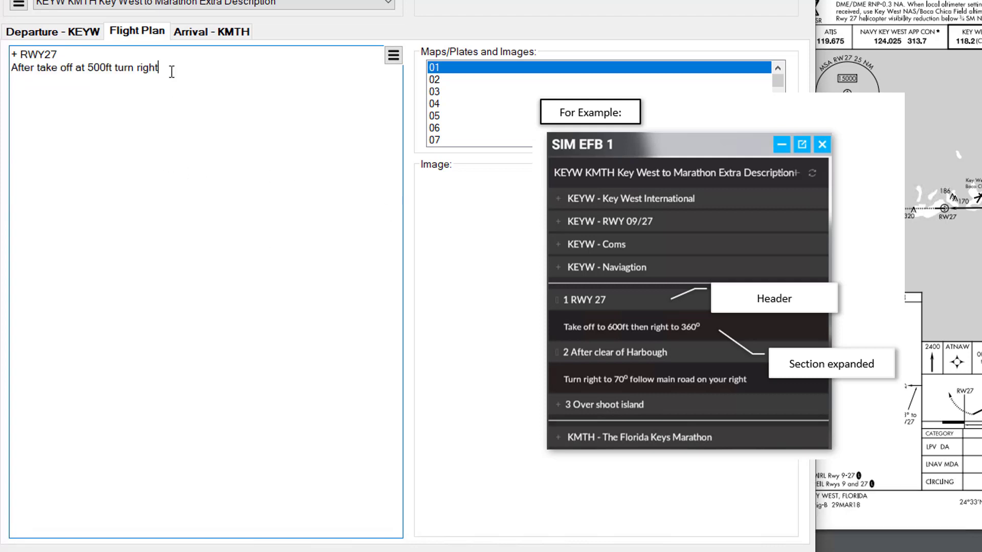
Replace notes with "+ RWY 27 Take off to 600ft then right to 360`", "+ After clear of Harbough Turn right to 70` follow main road on your right".
left_click_drag(172, 72, 5, 51)
type("+ RWY 27 Take off to 600ft then right to 360` + After clear of Harbough Turn right to 70` follow main road on your right + Over shoot island Double back on self to land RWY 25 as per Chart")
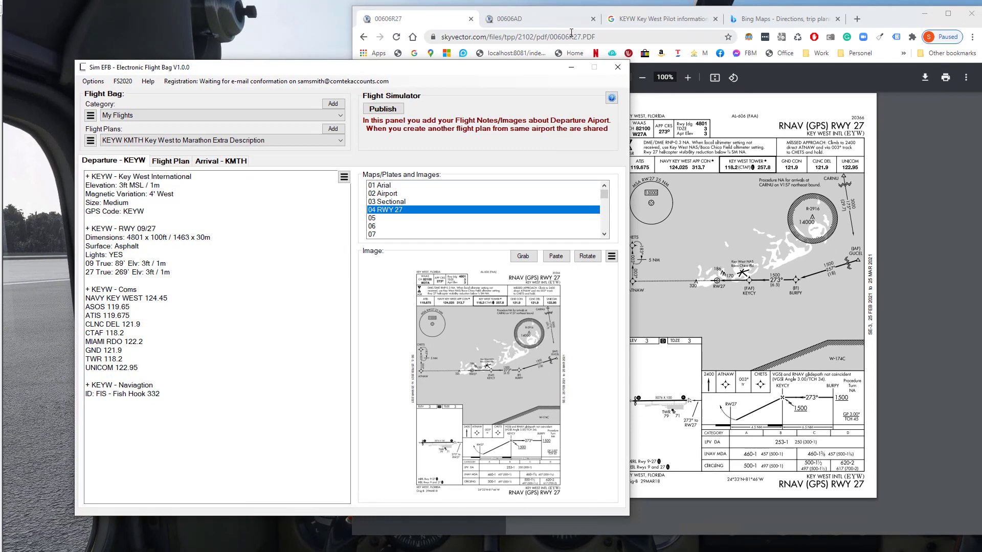
Switch to SkyVector, return to the Key West International Airport page and open the airport's interactive aeronautical chart.
key("alt+Tab")
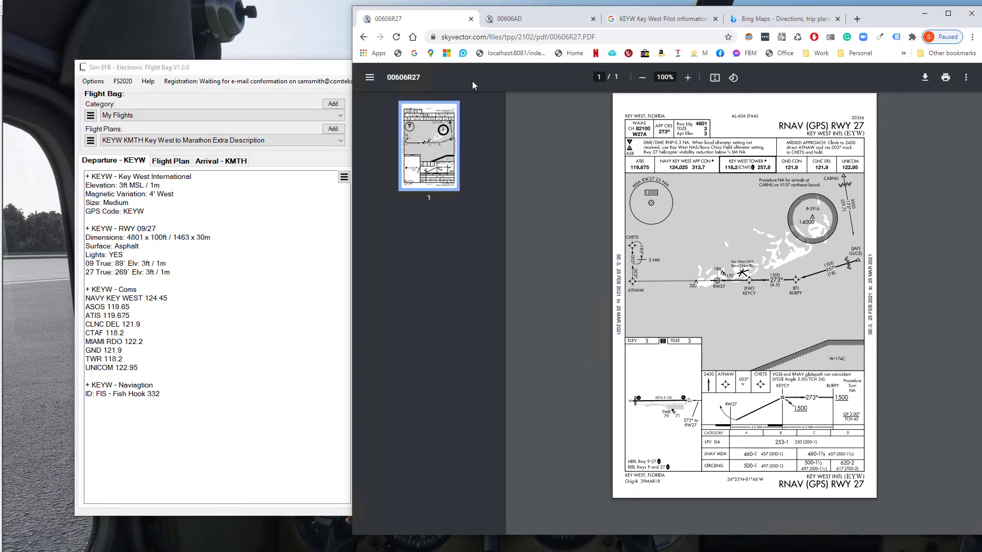
key("alt+Left")
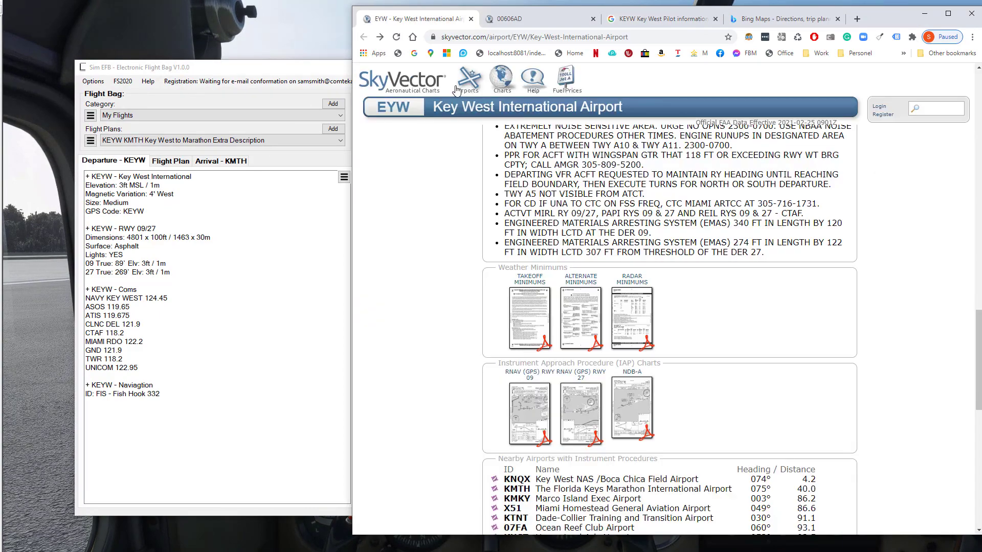
scroll(480, 226, "up", 8)
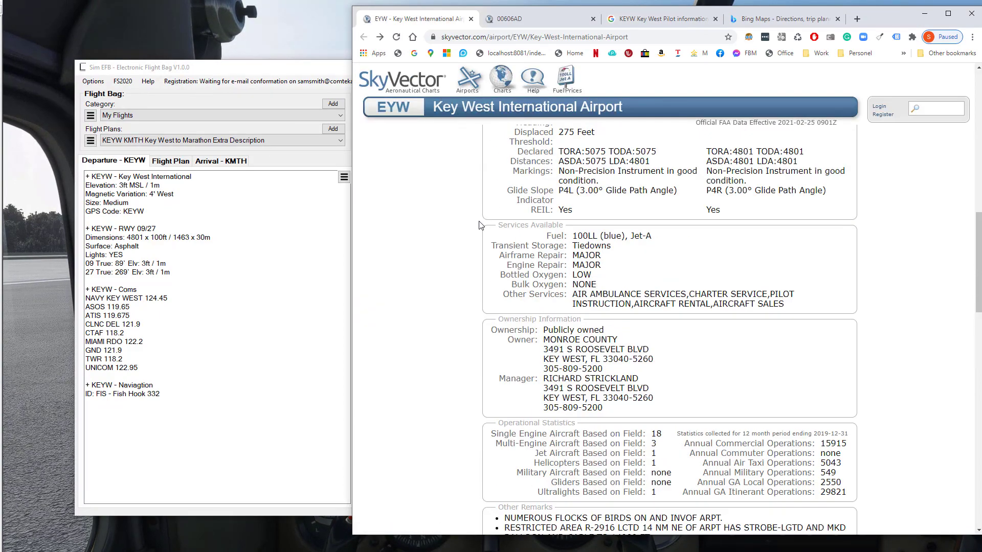
scroll(480, 226, "up", 6)
left_click(425, 286)
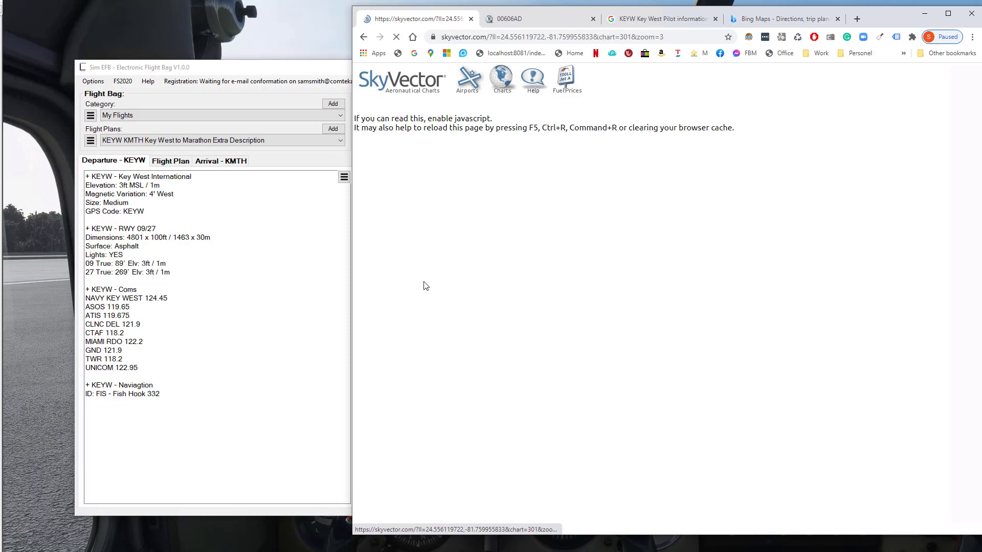
Start a SkyVector flight plan with departure KEYW and destination KMTH.
left_click(425, 101)
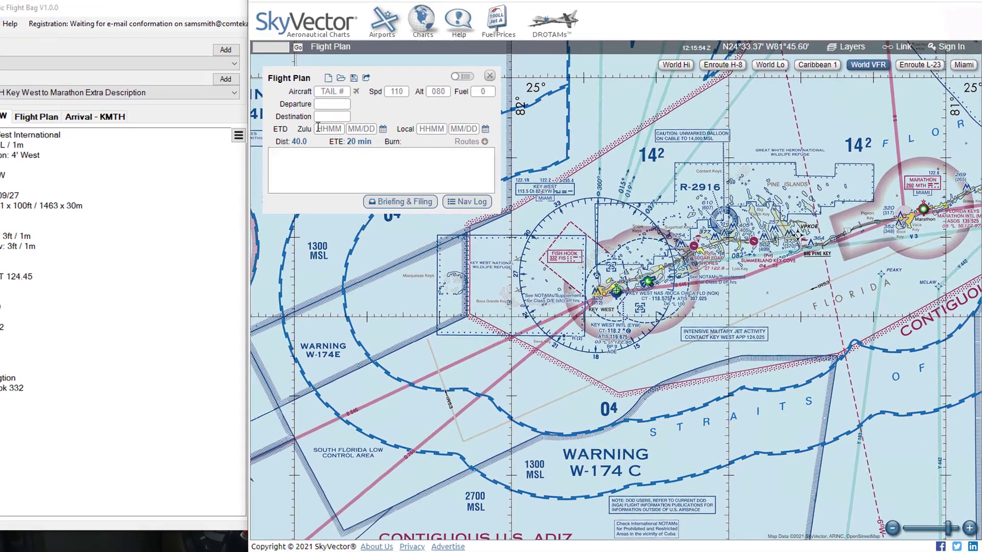
left_click(328, 103)
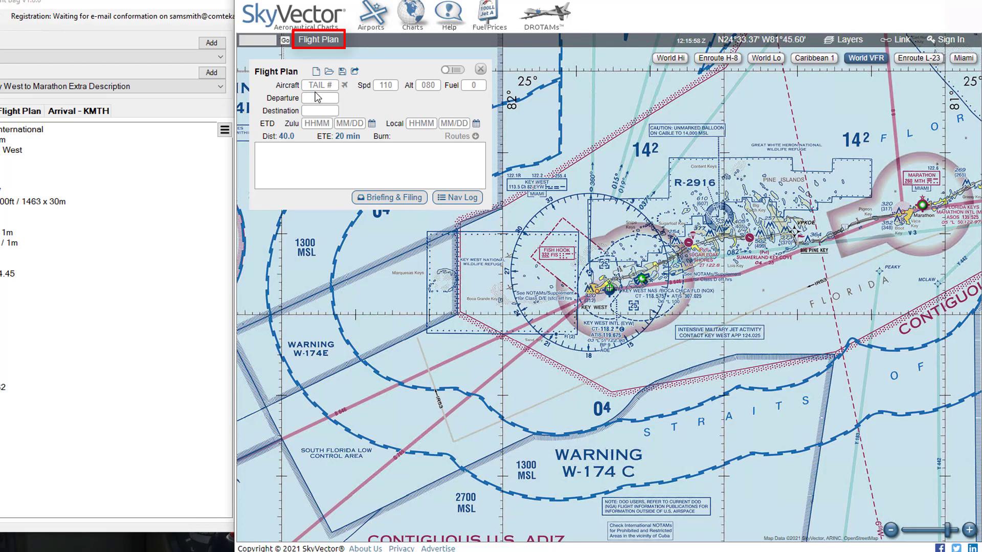
left_click(317, 97)
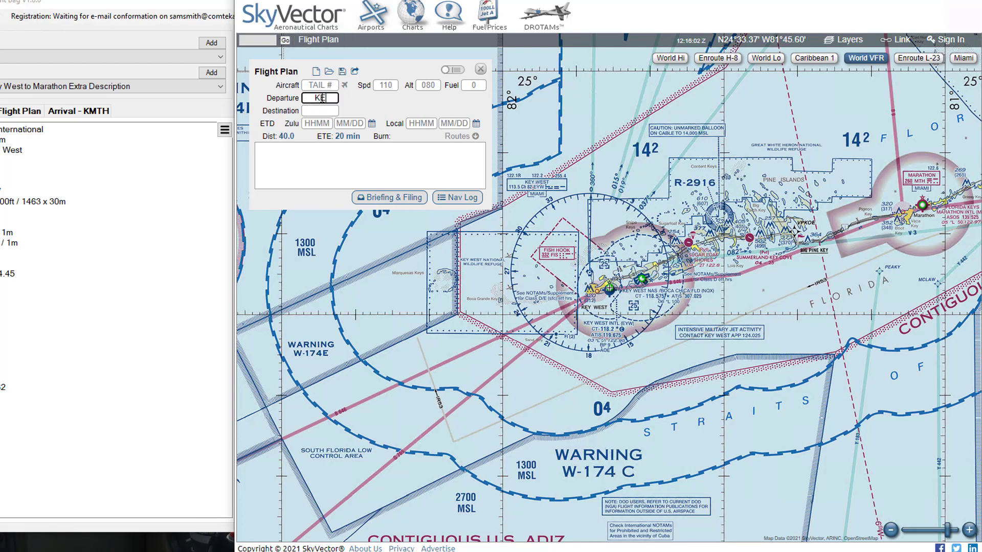
type("KEYW")
key("Tab")
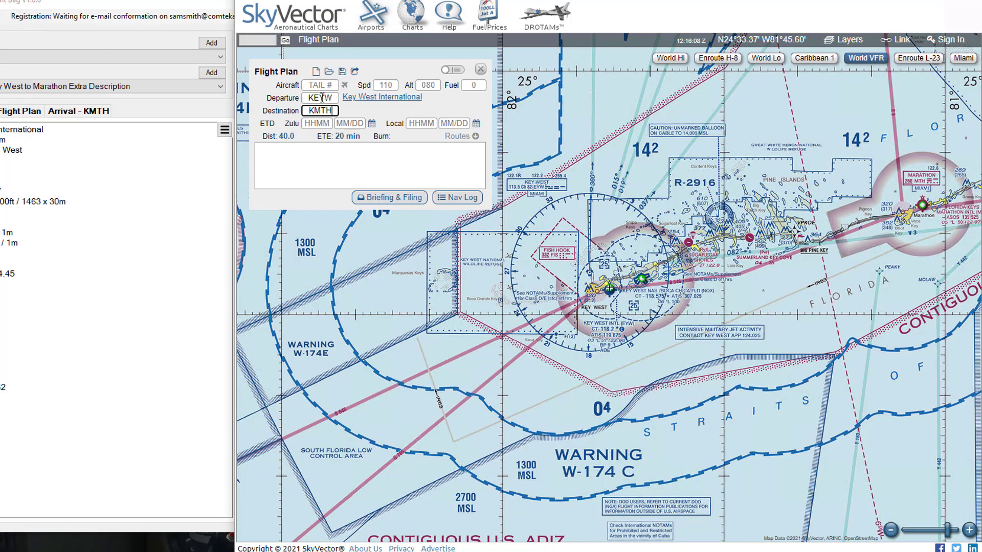
key("Tab")
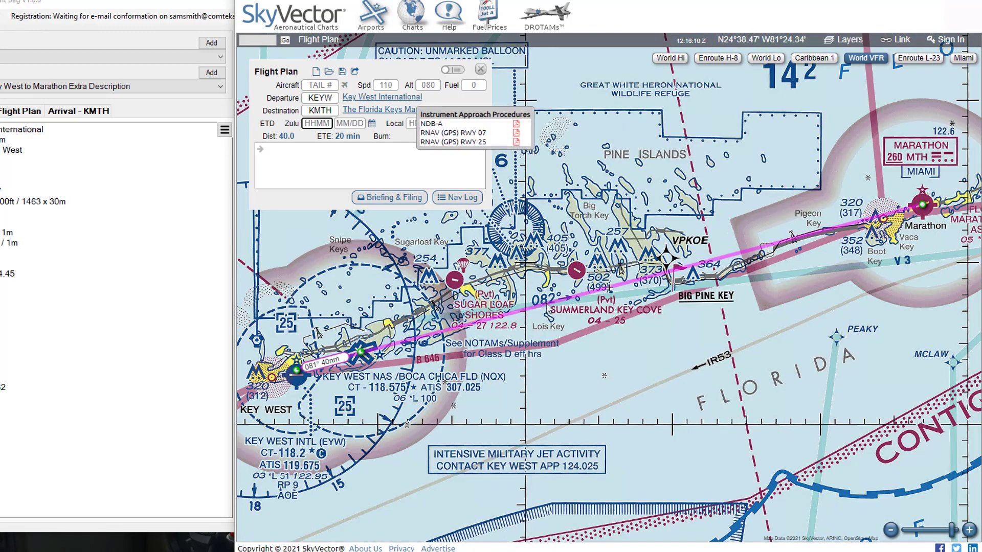
Bend the route west of Key West through GPS waypoints 243216N0815013W and 243521N0815000W.
mouse_move(362, 358)
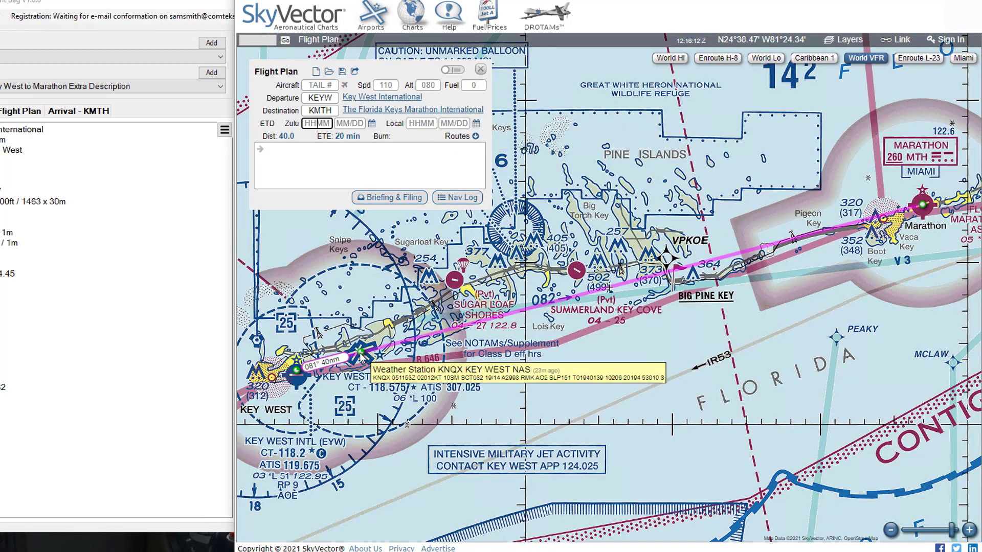
left_click_drag(362, 358, 314, 353)
left_click(481, 335)
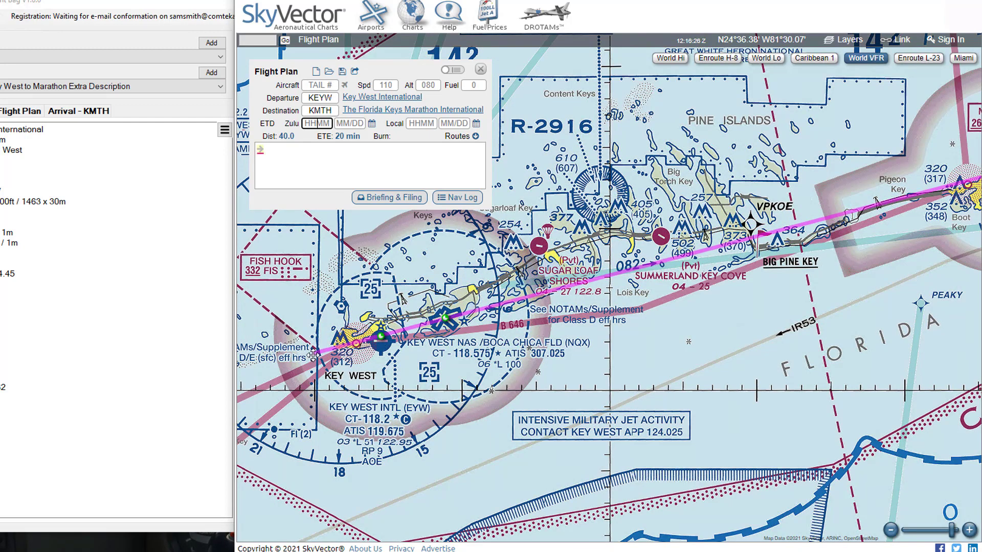
left_click(313, 354)
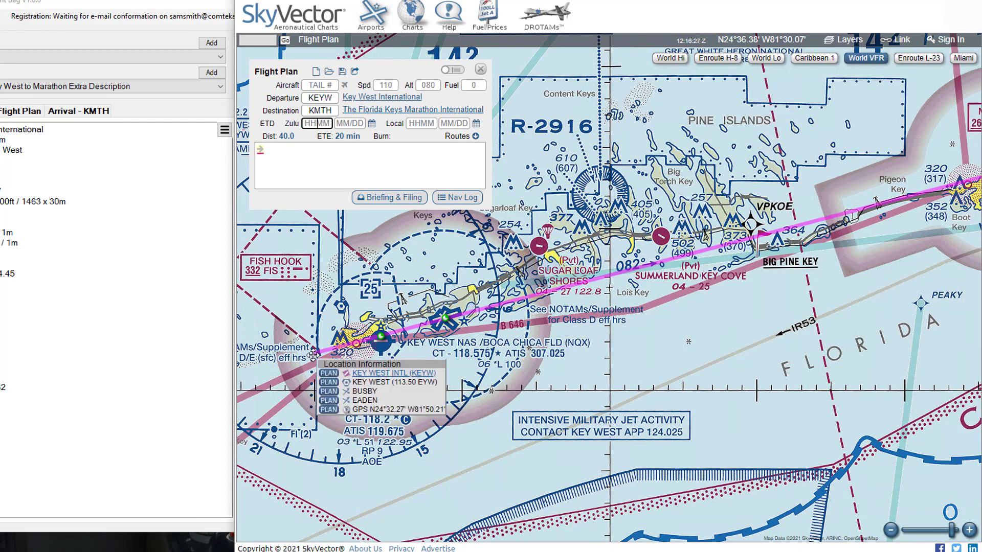
left_click(329, 410)
left_click_drag(423, 327, 316, 305)
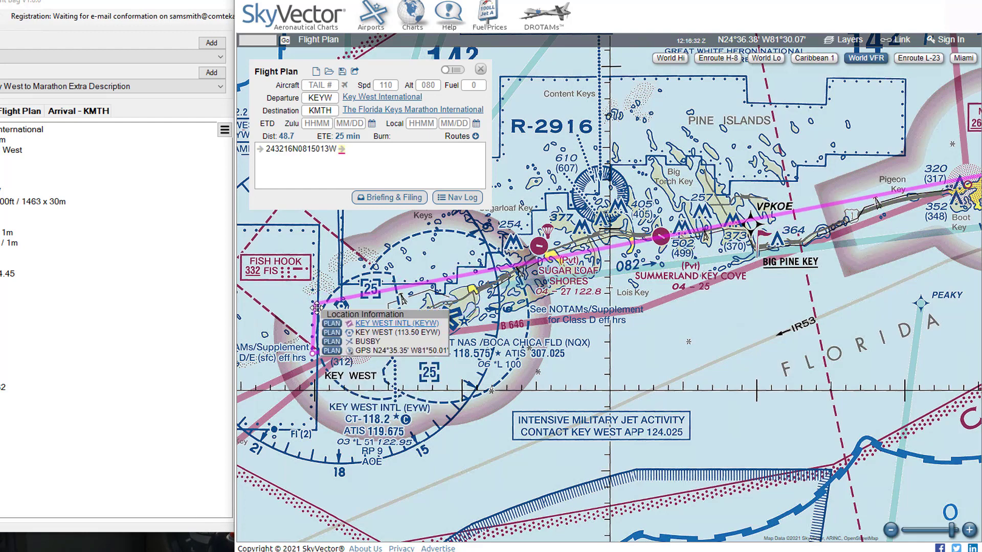
left_click(333, 353)
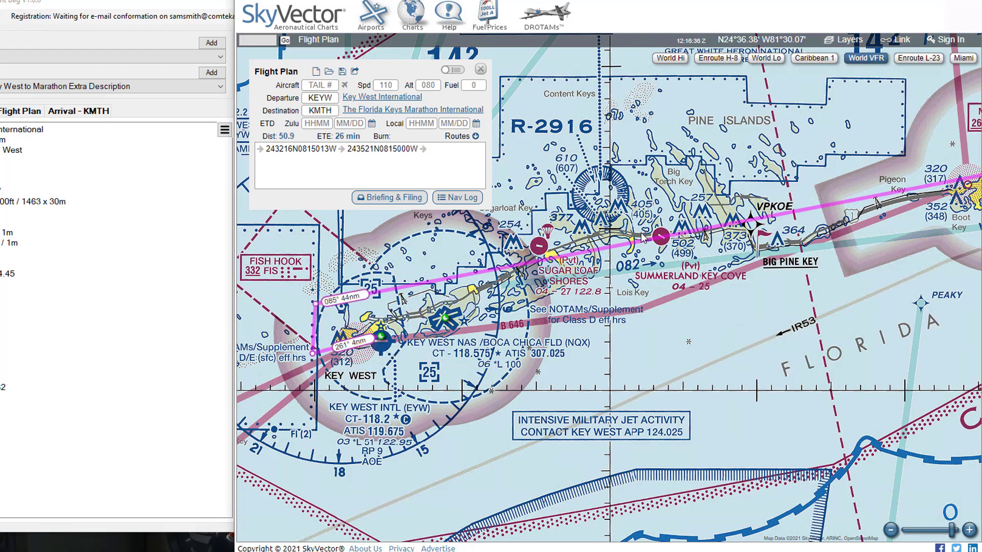
Route the remaining leg through GPS waypoints 243740N0812728W near Summerland Key Cove, and 244802N0805753W and 244550N0805704W northeast of Marathon.
left_click_drag(646, 239, 657, 267)
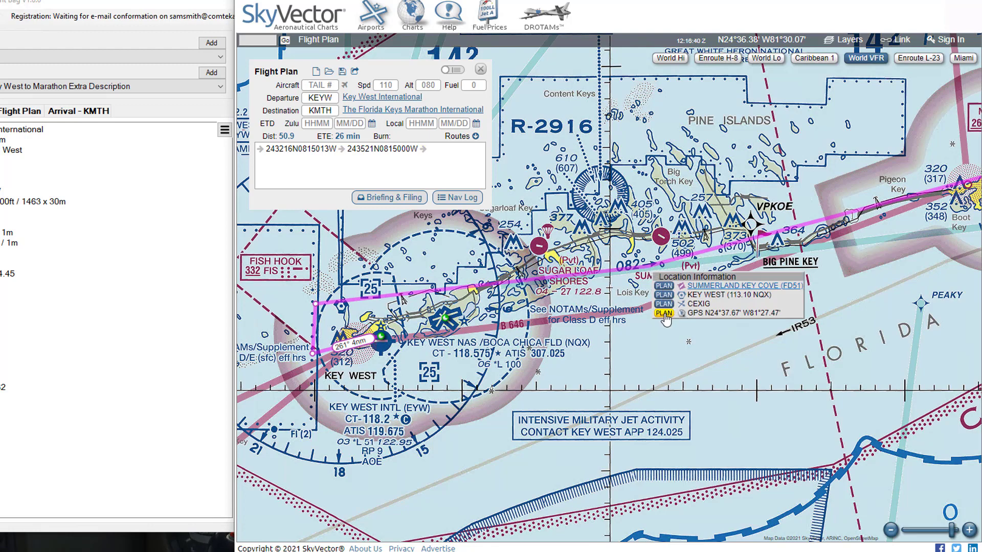
left_click(665, 313)
left_click_drag(870, 243, 645, 359)
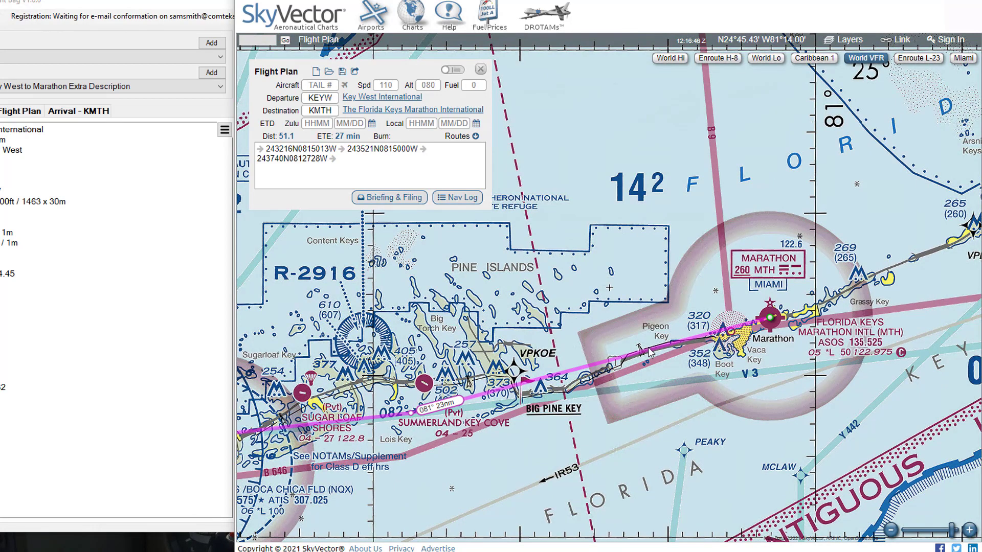
left_click_drag(645, 349, 847, 247)
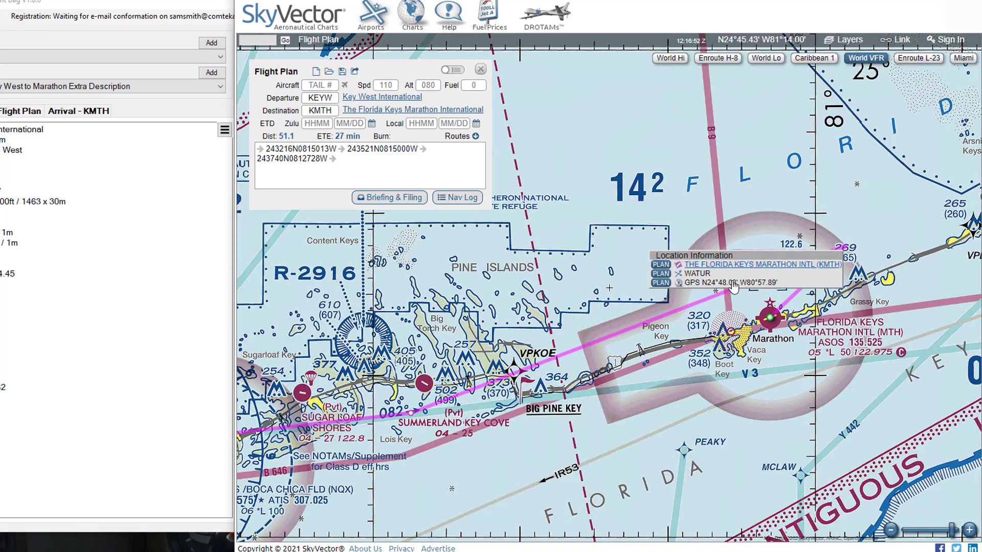
left_click(661, 283)
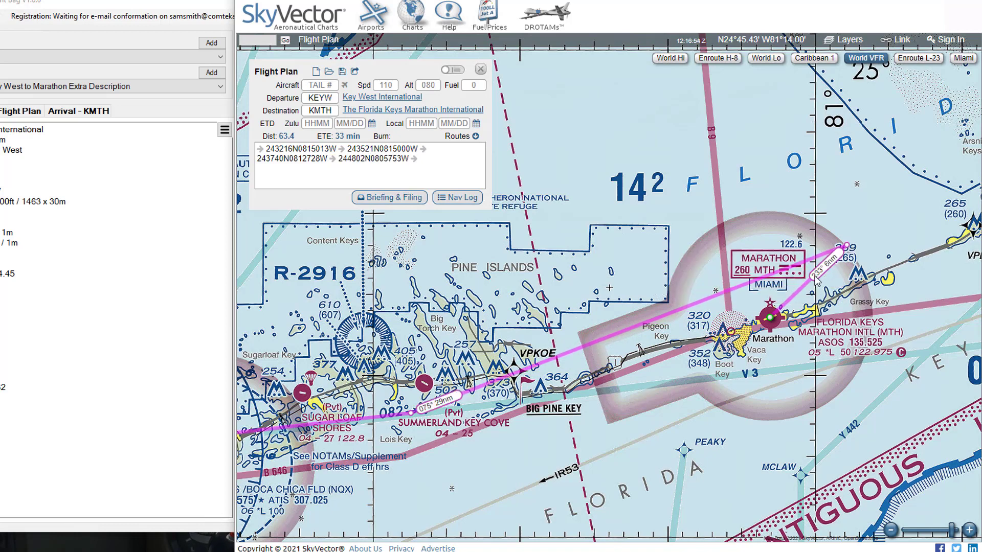
left_click_drag(845, 291, 807, 297)
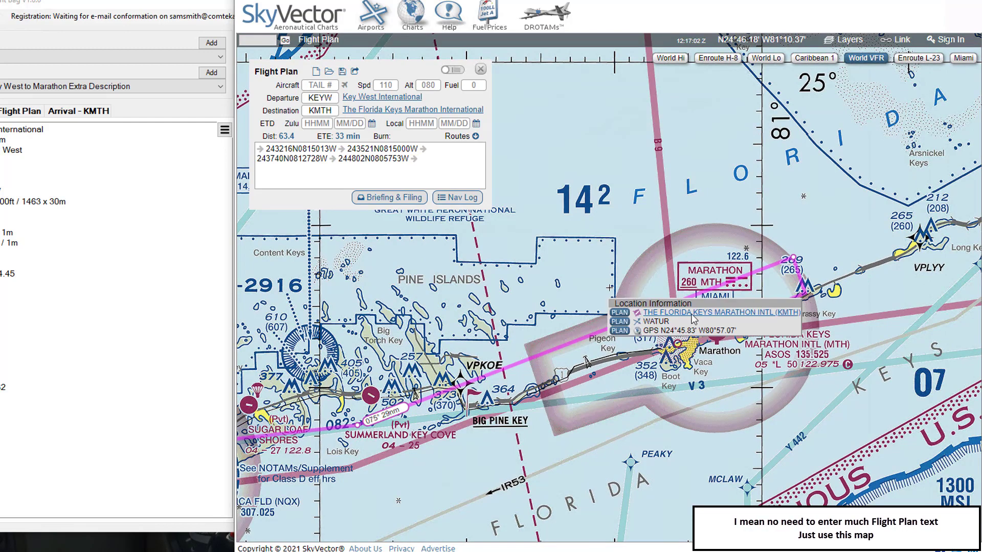
left_click(619, 331)
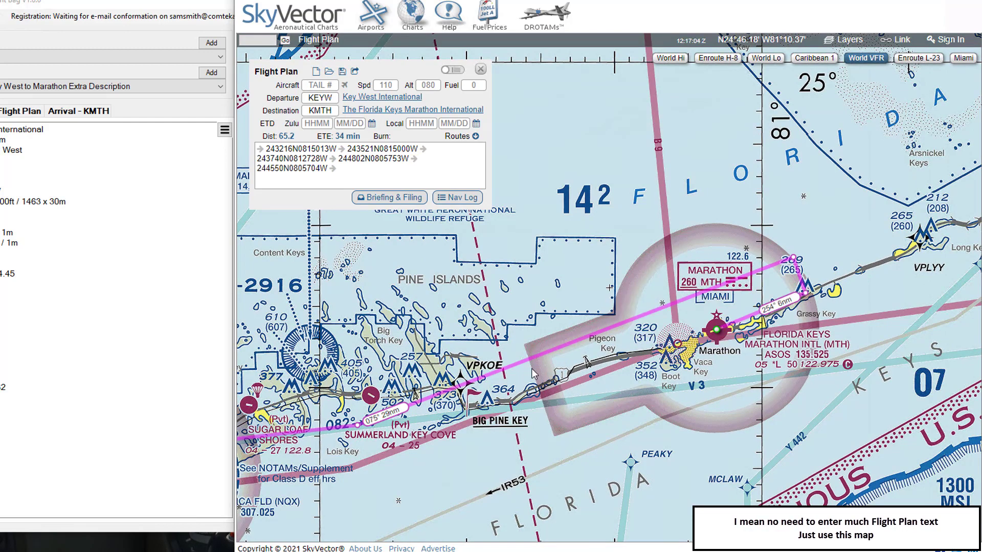
Fit the whole route on the chart with the flight plan form closed, and switch to Sim EFB's Flight Plan section.
left_click_drag(532, 418, 633, 360)
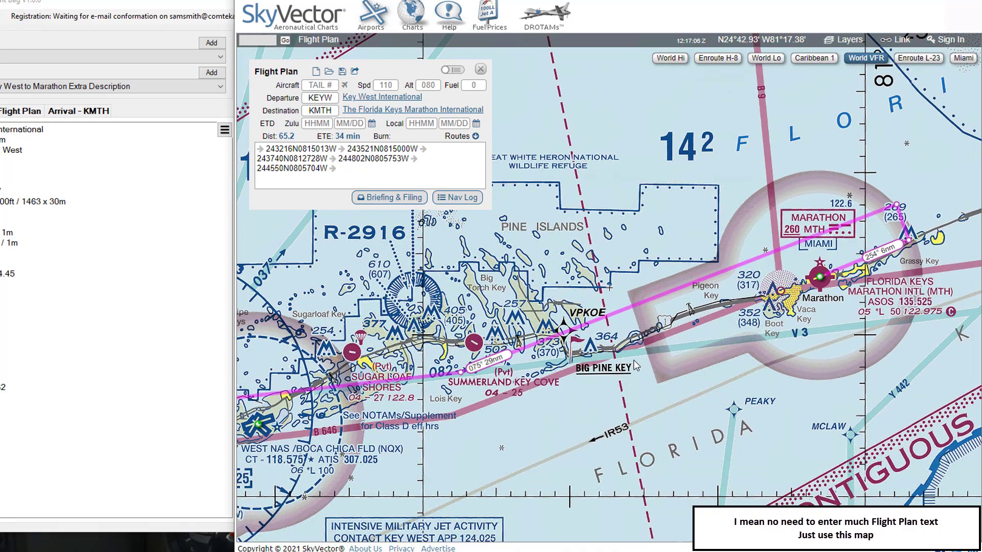
scroll(634, 361, "down", 1)
left_click_drag(566, 391, 619, 389)
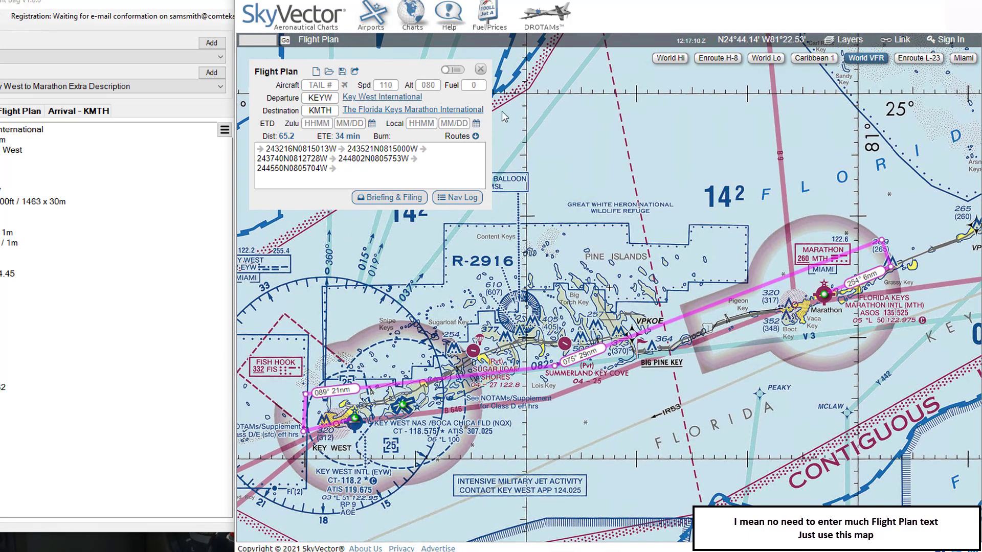
left_click(480, 70)
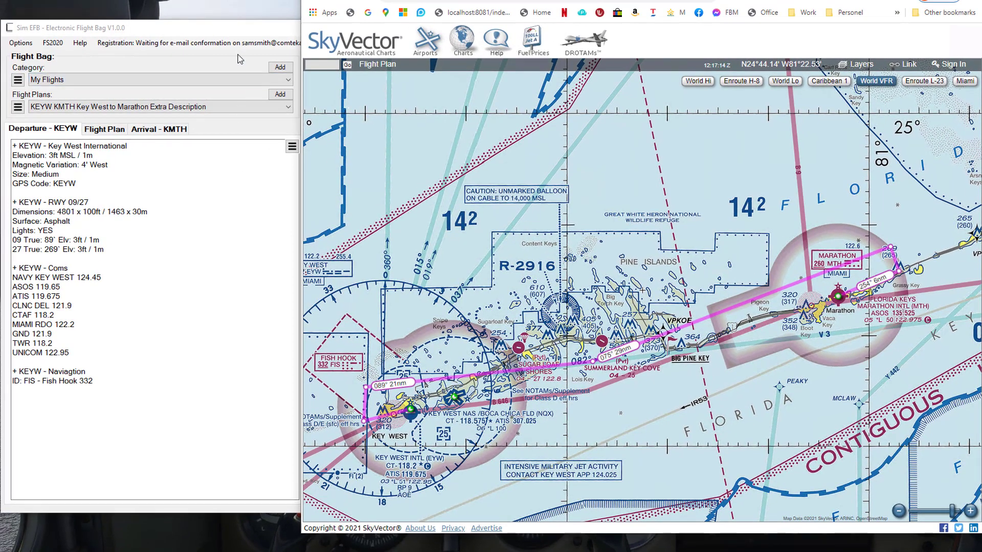
left_click(242, 33)
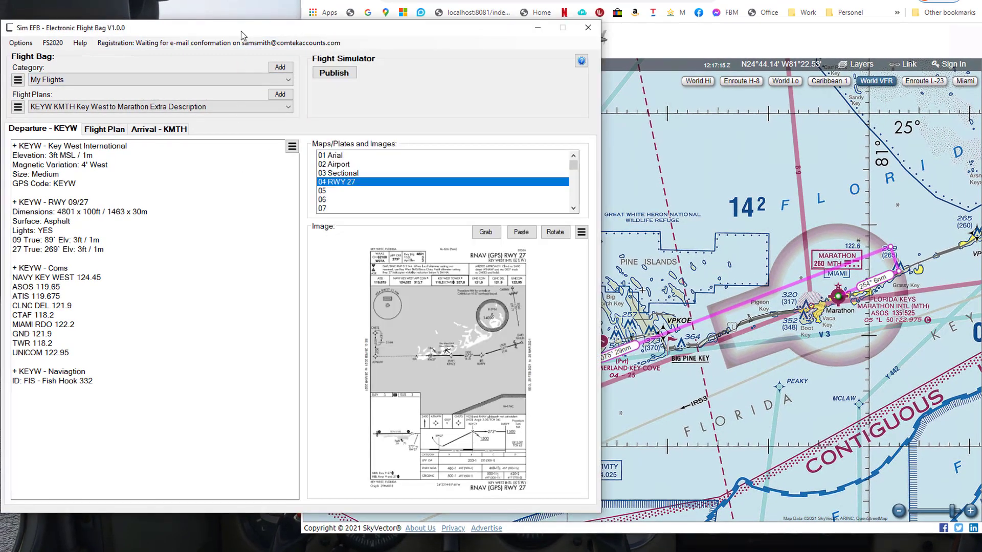
left_click(104, 130)
Grab the chart area covering the full Key West to Marathon route into image slot 01 and name it Flight Plan.
left_click(485, 233)
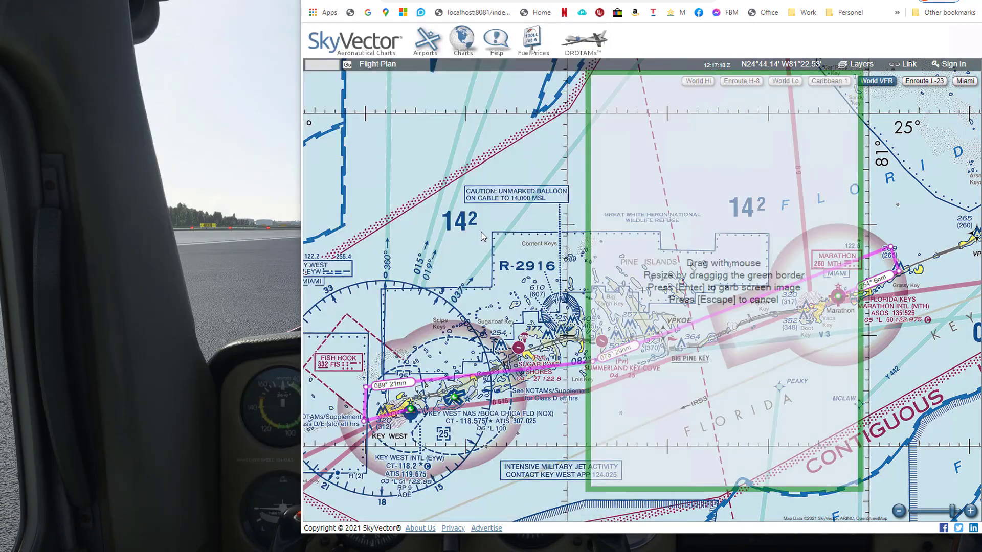
left_click_drag(588, 73, 311, 191)
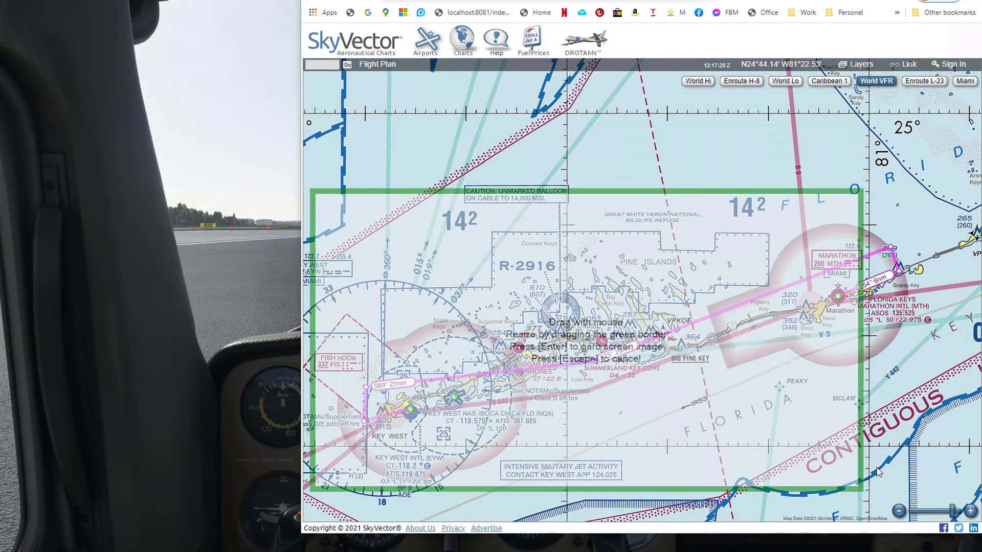
left_click_drag(859, 486, 937, 501)
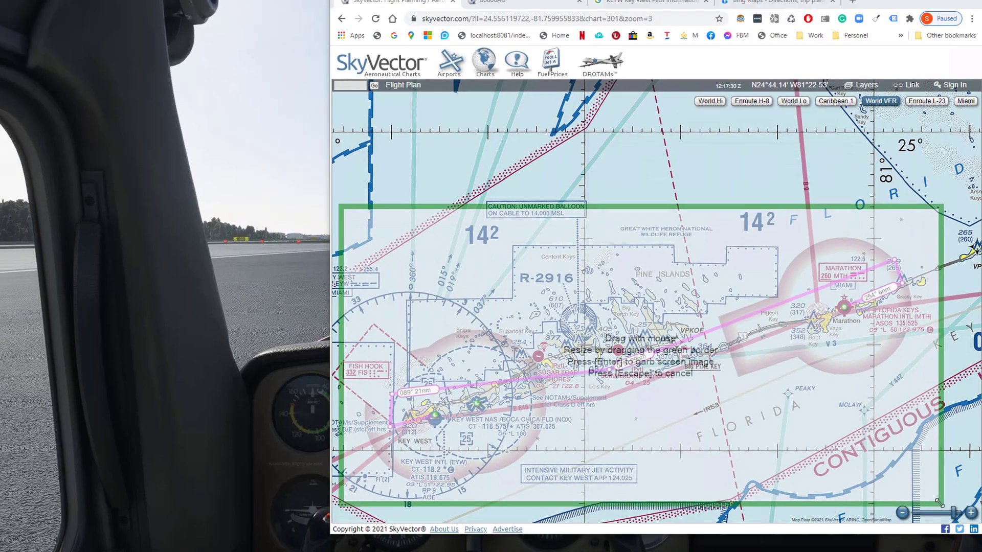
key("Return")
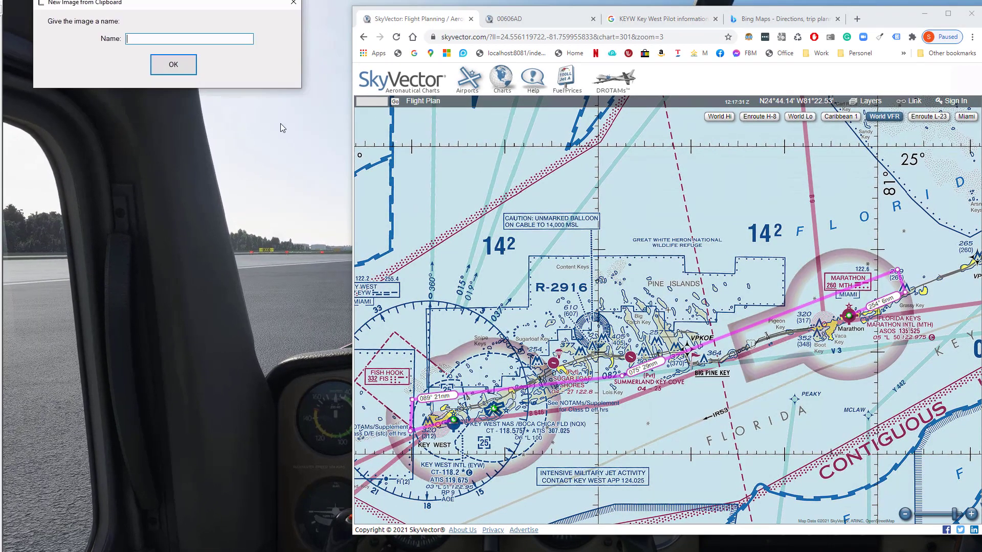
type("Flight Plan")
key("Return")
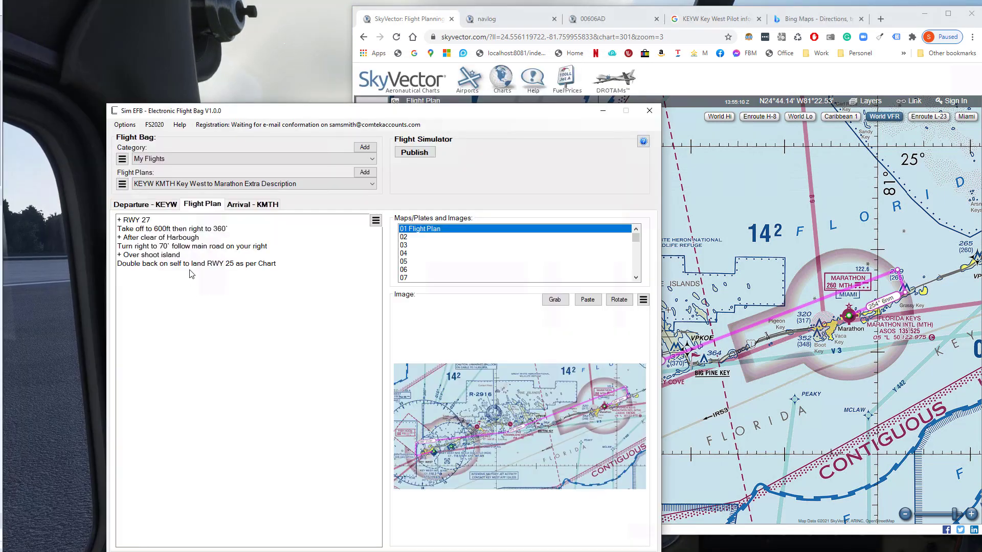
Generate the Nav Log for the Key West to Marathon route in SkyVector and return to Sim EFB.
left_click(760, 86)
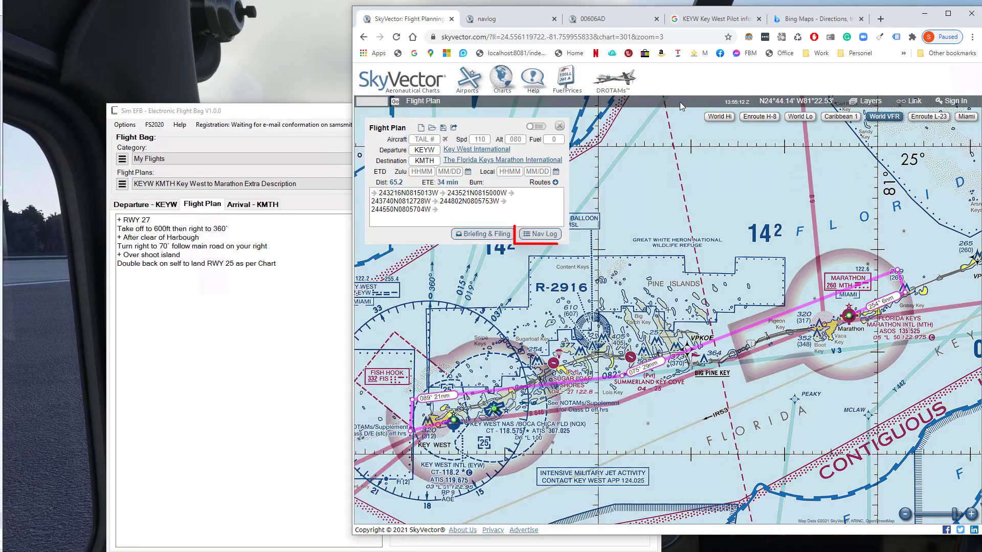
left_click(538, 236)
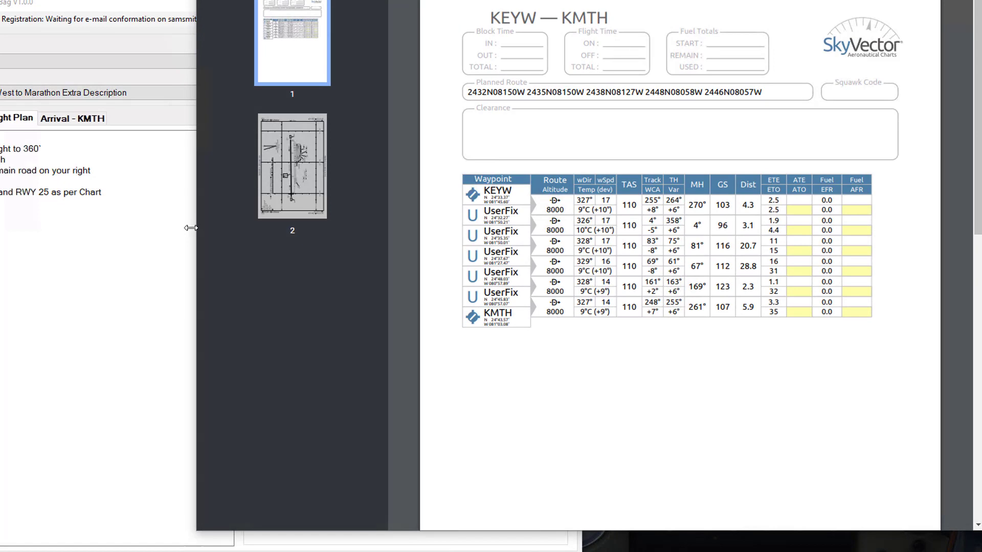
left_click(182, 246)
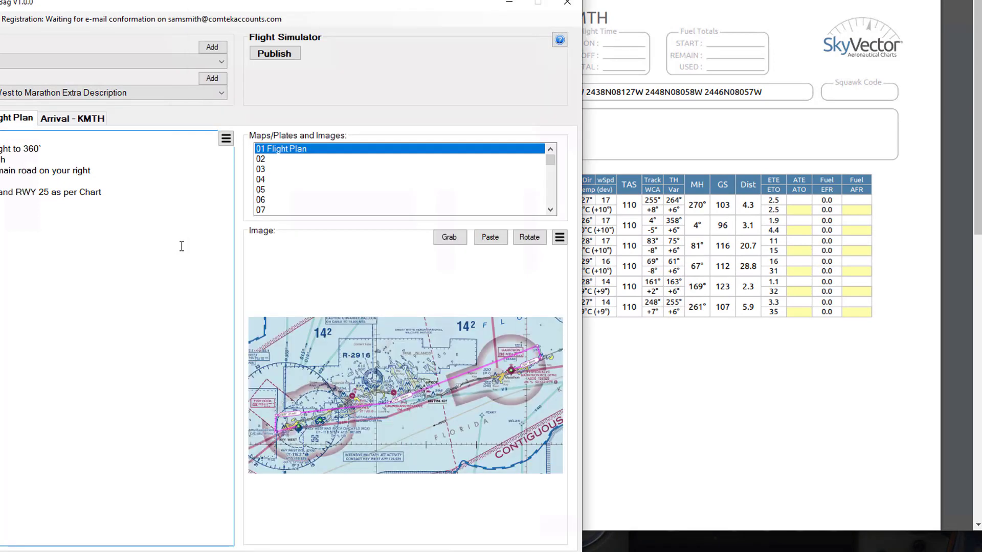
Grab the nav log's waypoint table into image slot 02 of the Flight Plan section and name it NAVlog.
left_click(284, 160)
left_click(450, 238)
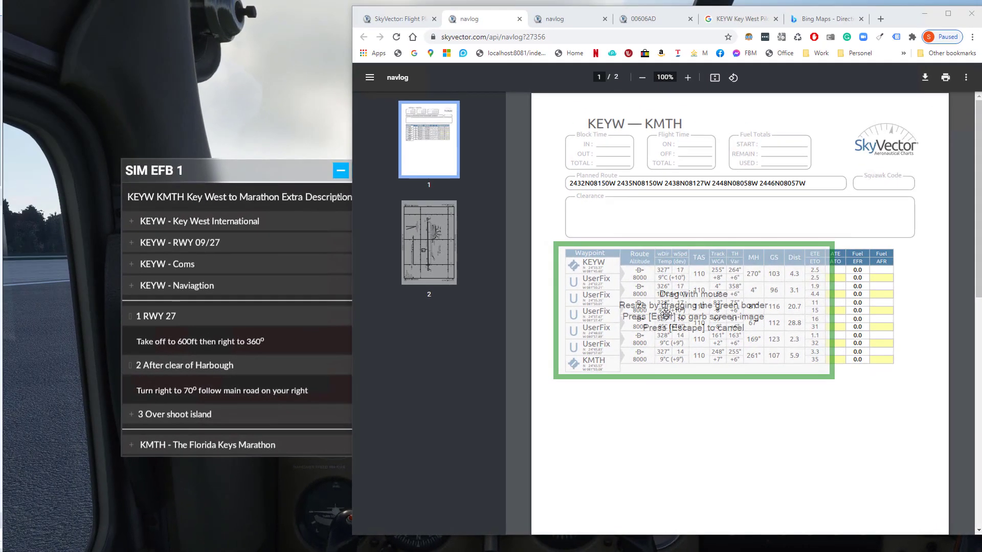
key("Return")
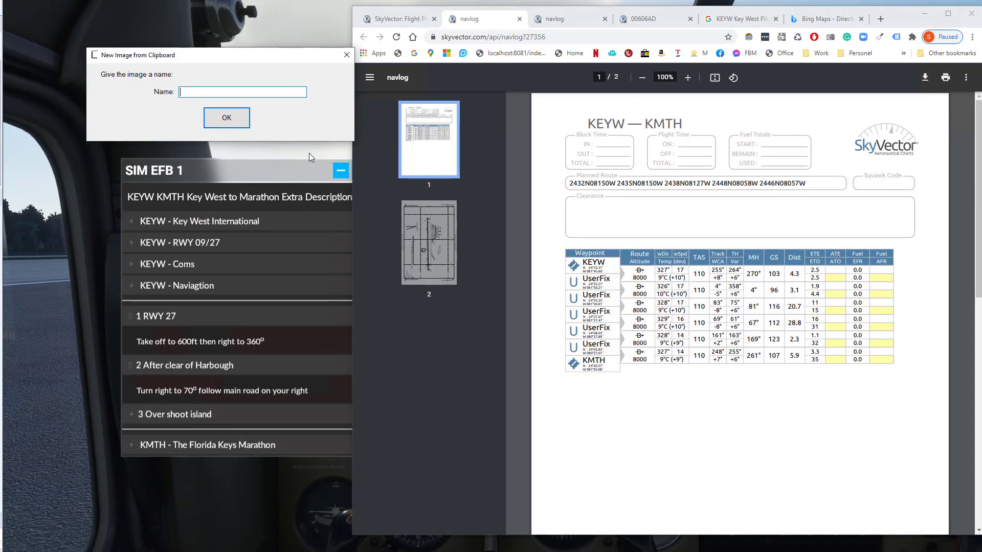
type("NAV")
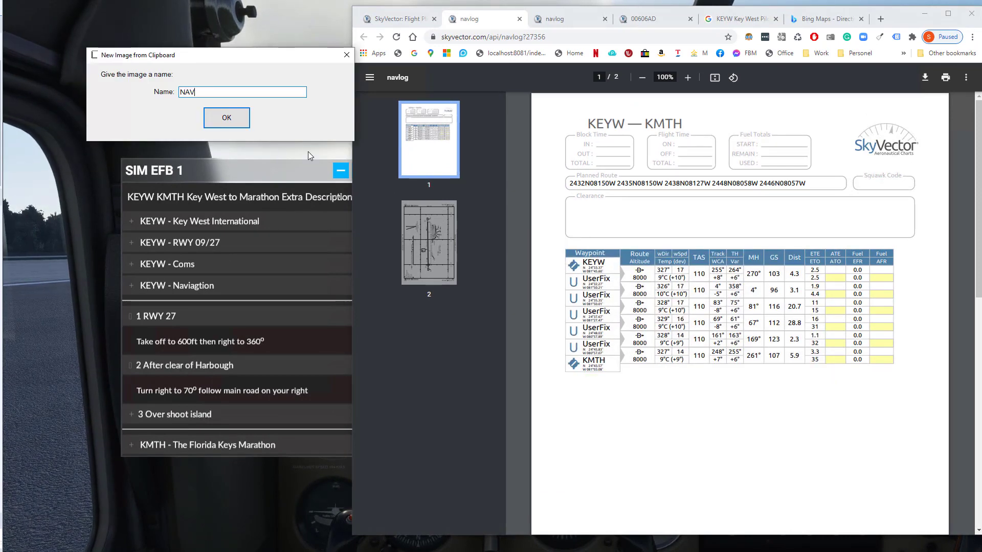
type("log")
key("Return")
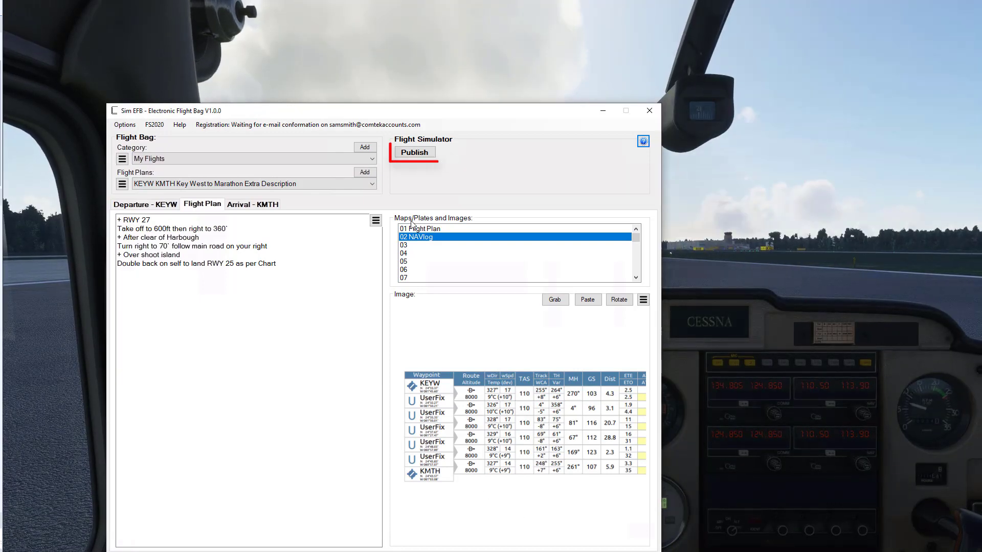
Publish the Key West to Marathon flight plan to FS2020 and switch to the flight simulator.
left_click(414, 153)
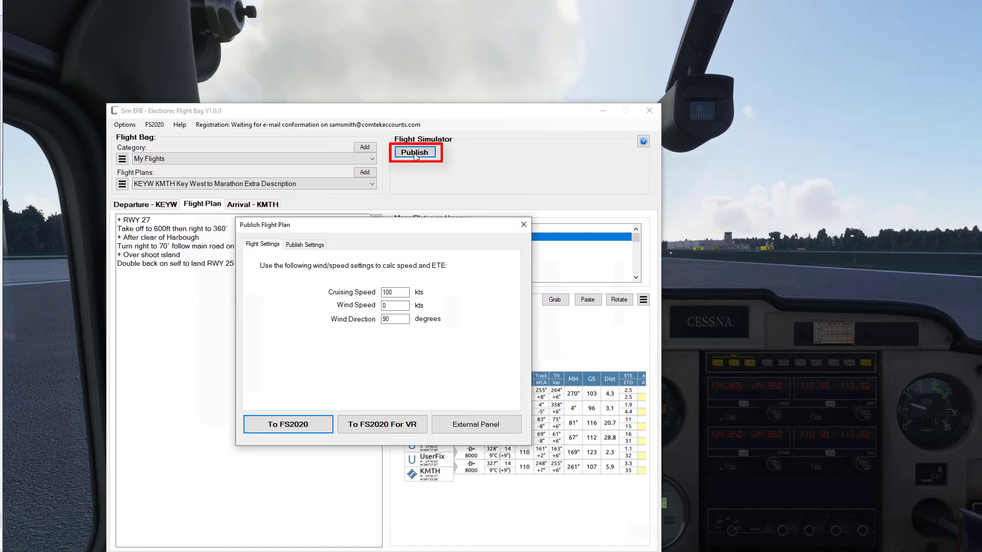
left_click(323, 434)
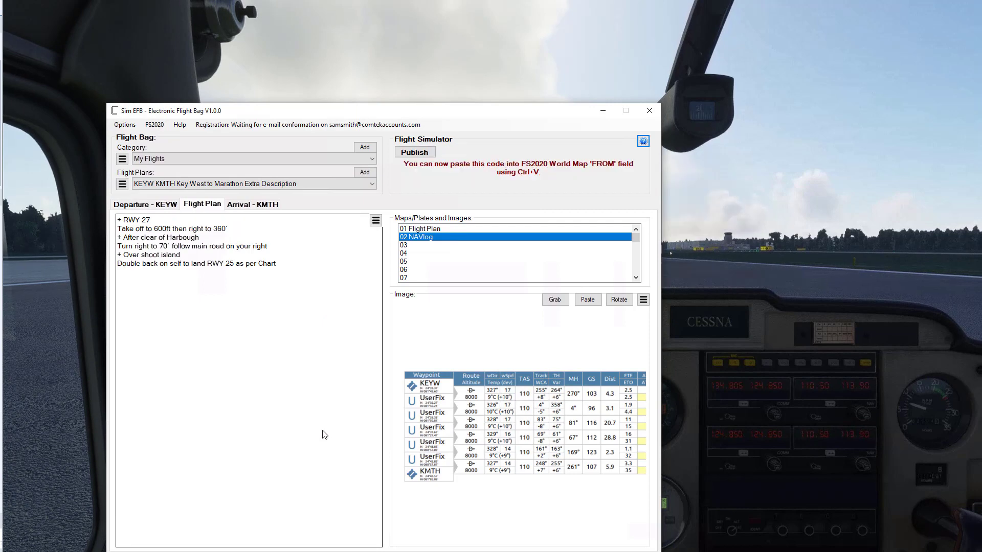
left_click(716, 379)
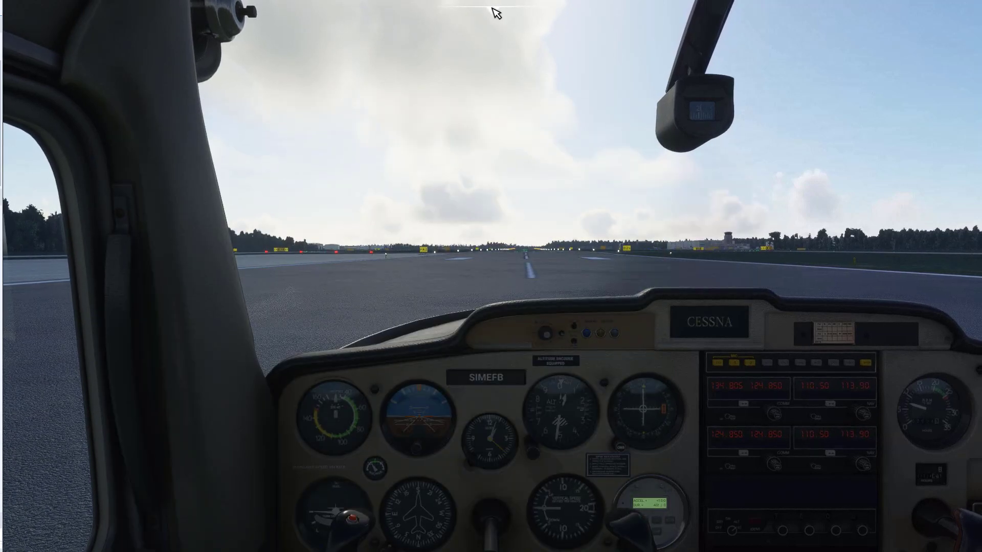
Open Sim EFB 1 in the simulator and expand the RWY 27, After clear of Harbough and Over shoot island notes.
mouse_move(499, 17)
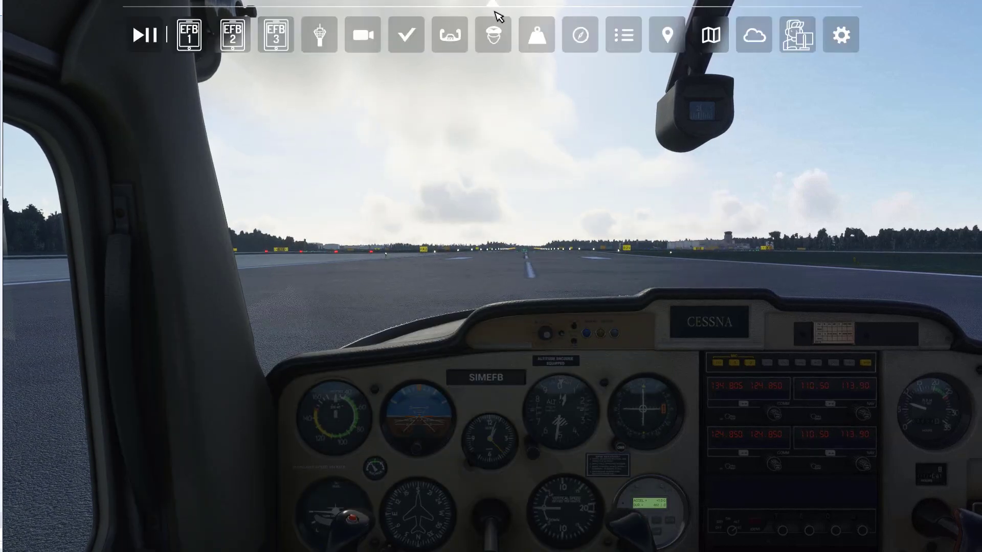
left_click(188, 40)
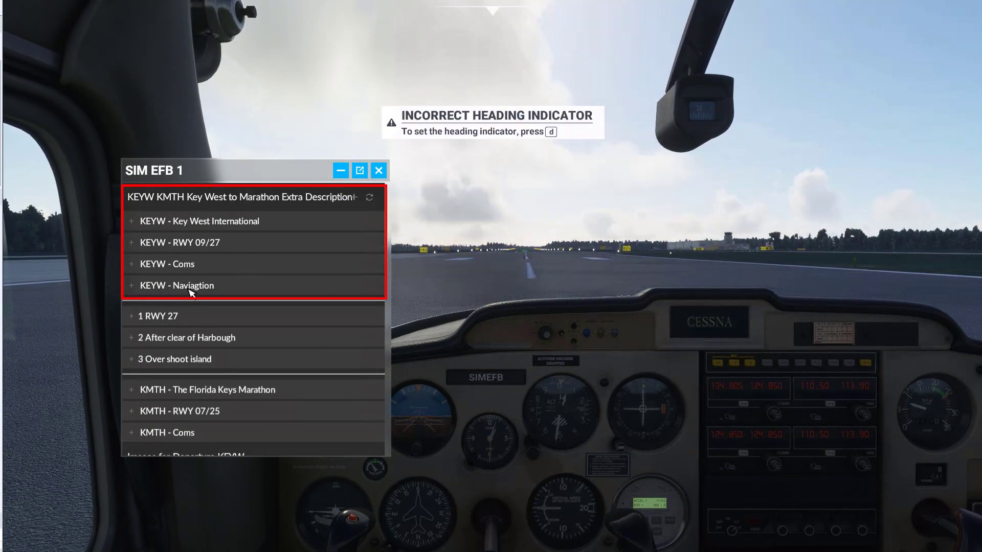
left_click(137, 339)
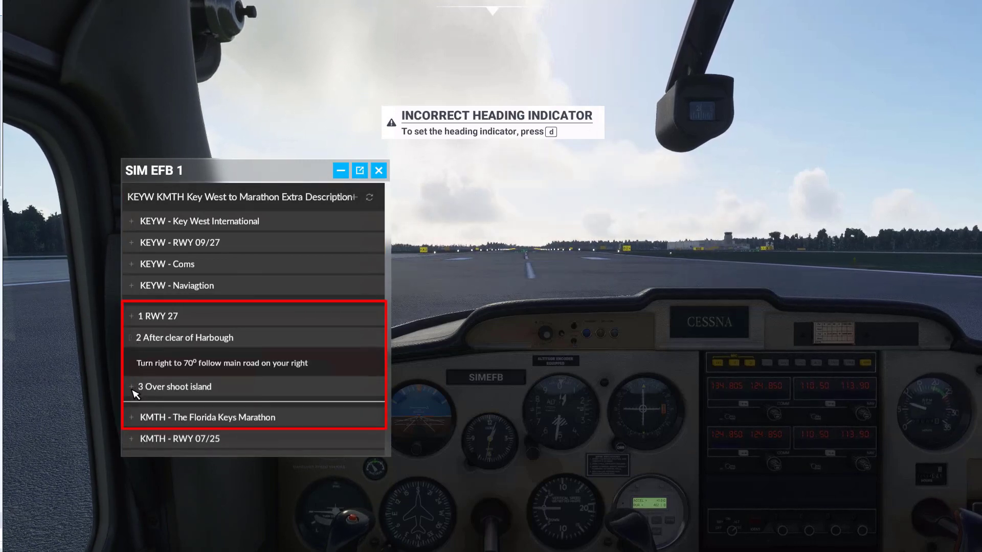
left_click(138, 385)
left_click(148, 317)
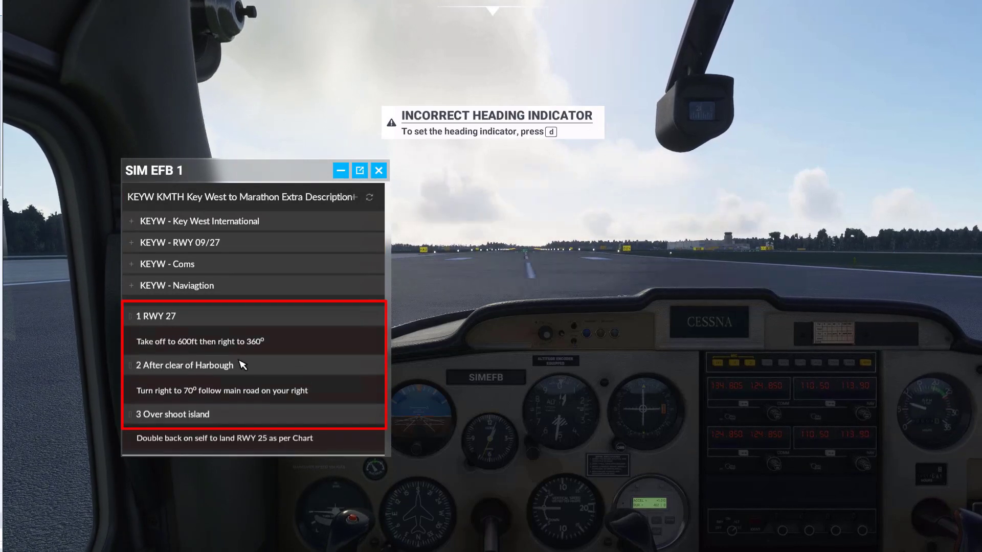
scroll(243, 365, "down", 1)
scroll(242, 365, "down", 2)
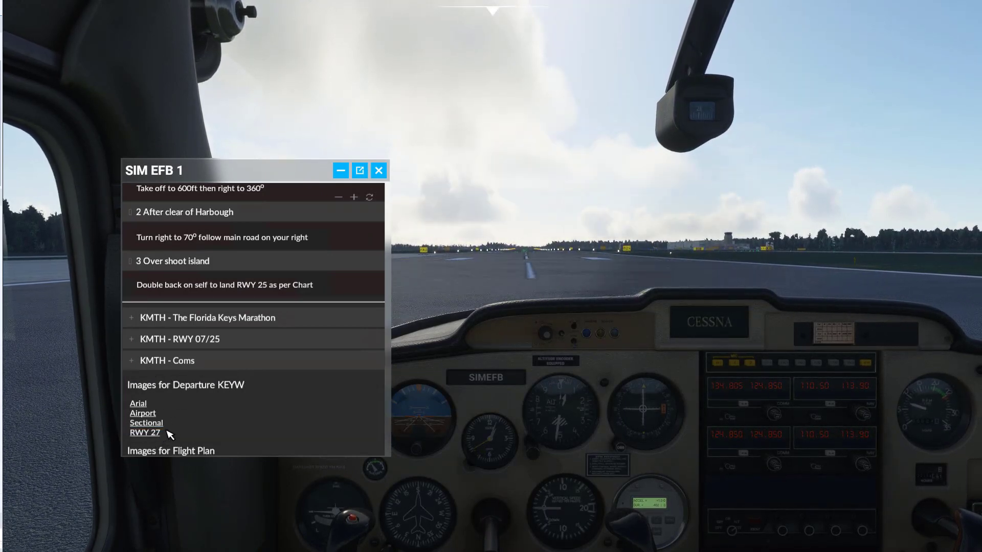
scroll(222, 440, "up", 3)
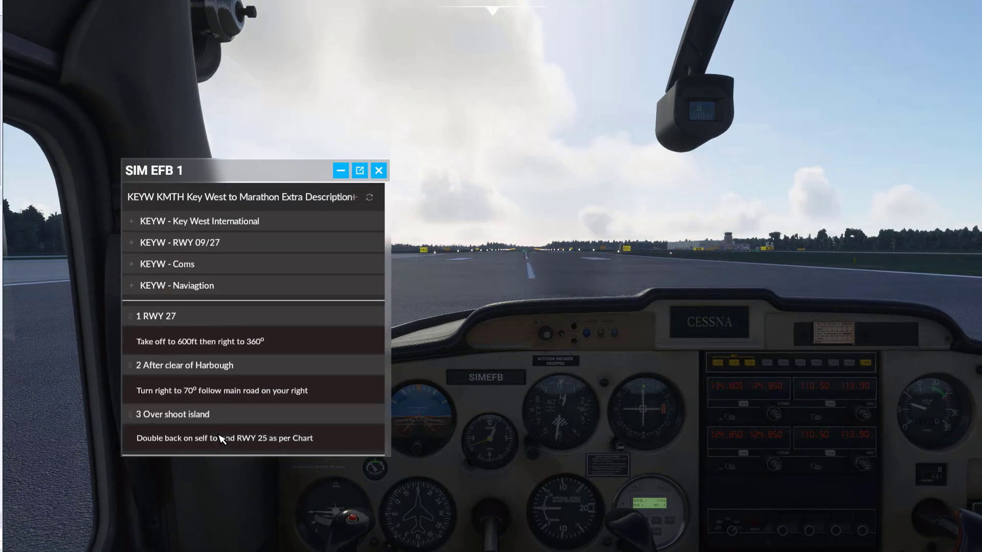
Open Sim EFB 2, examine the departure's Airport image at different zoom levels, and return to the image list.
mouse_move(491, 10)
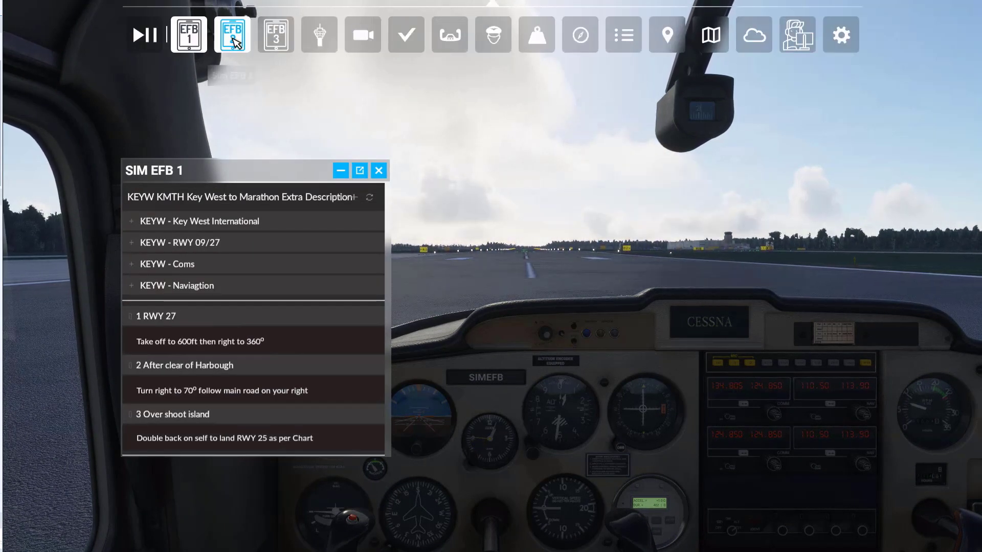
left_click(234, 41)
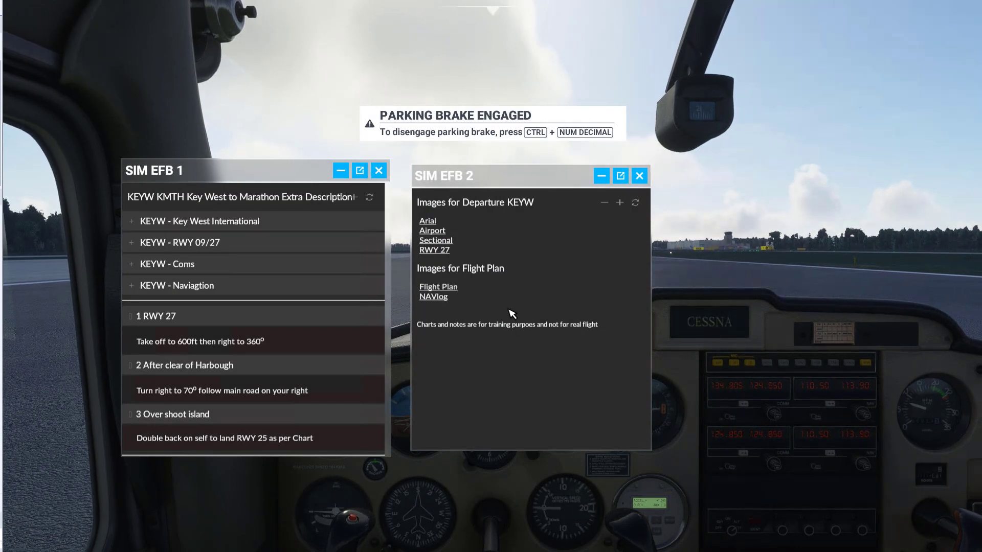
left_click(432, 232)
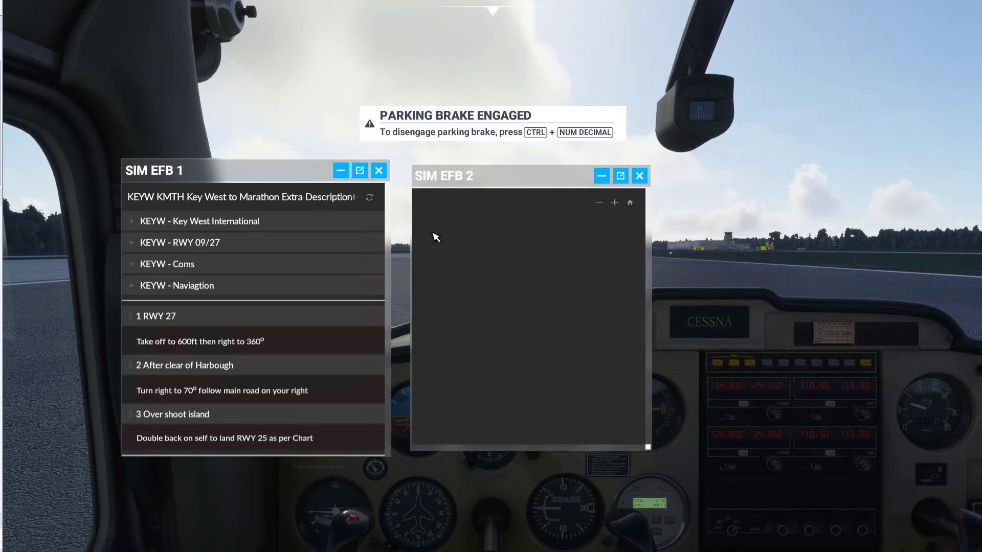
left_click_drag(457, 287, 401, 217)
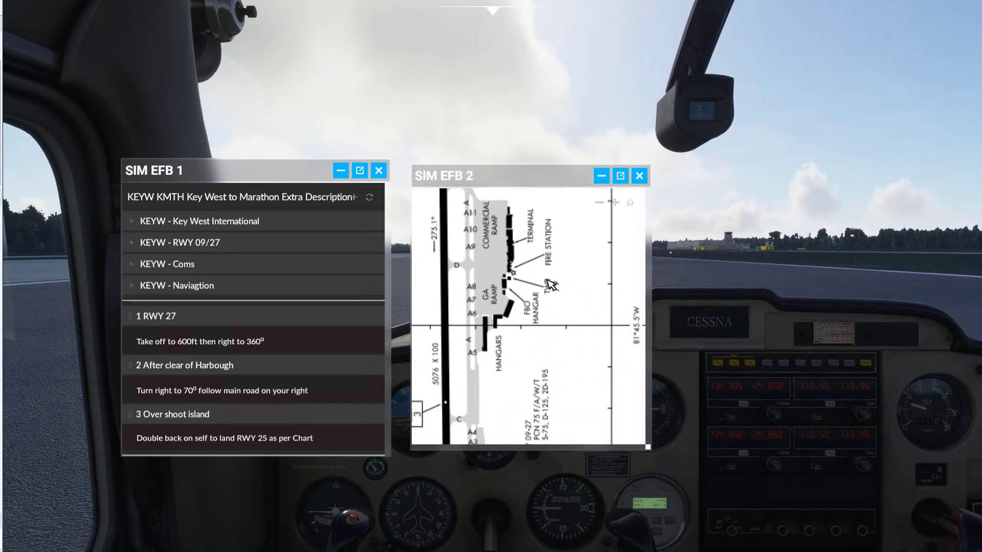
left_click(599, 203)
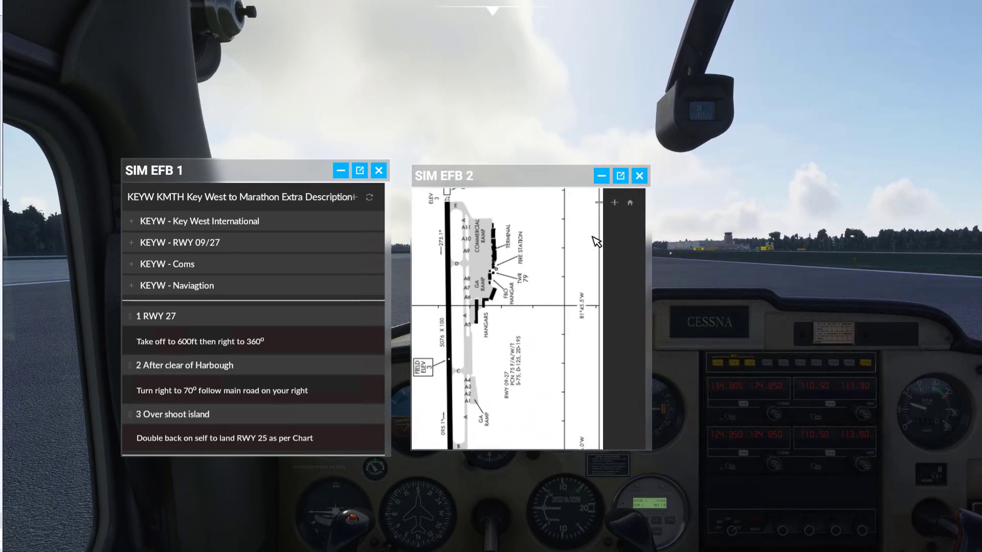
left_click(615, 203)
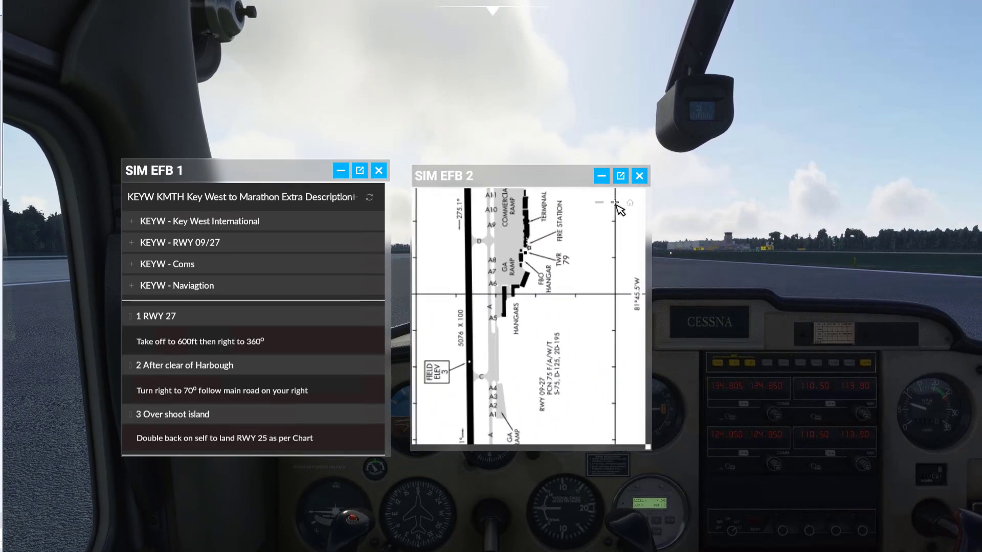
left_click(615, 203)
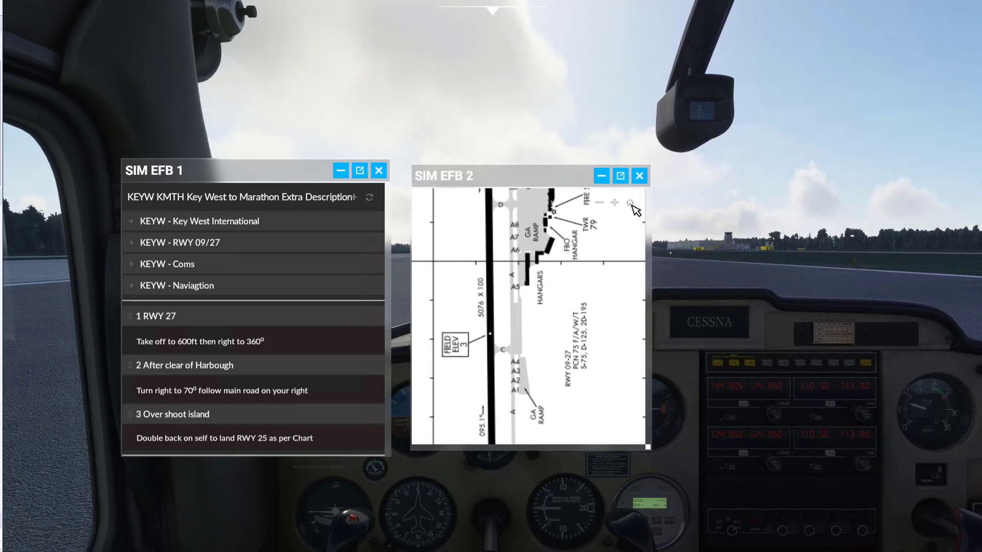
left_click(631, 204)
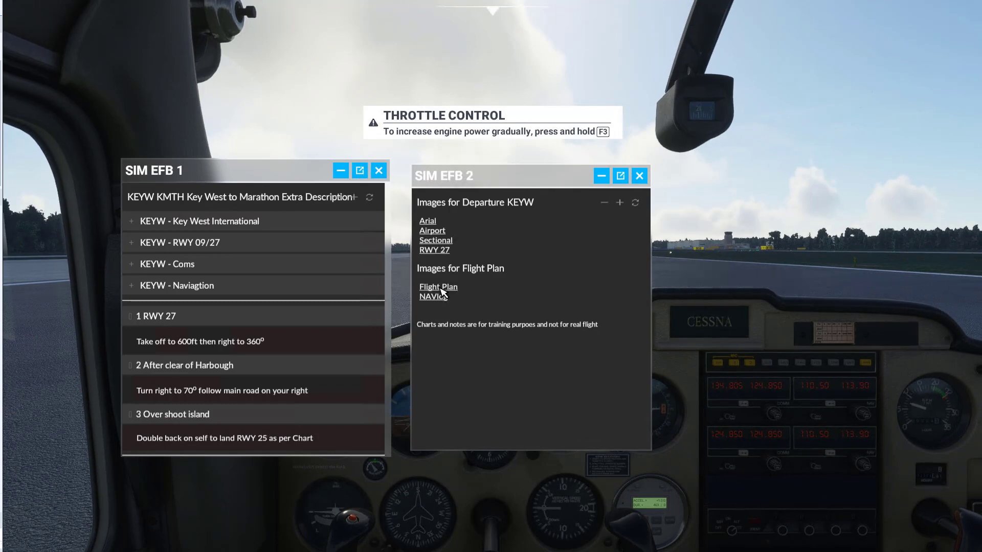
Display the Flight Plan chart image in Sim EFB 2.
left_click(441, 289)
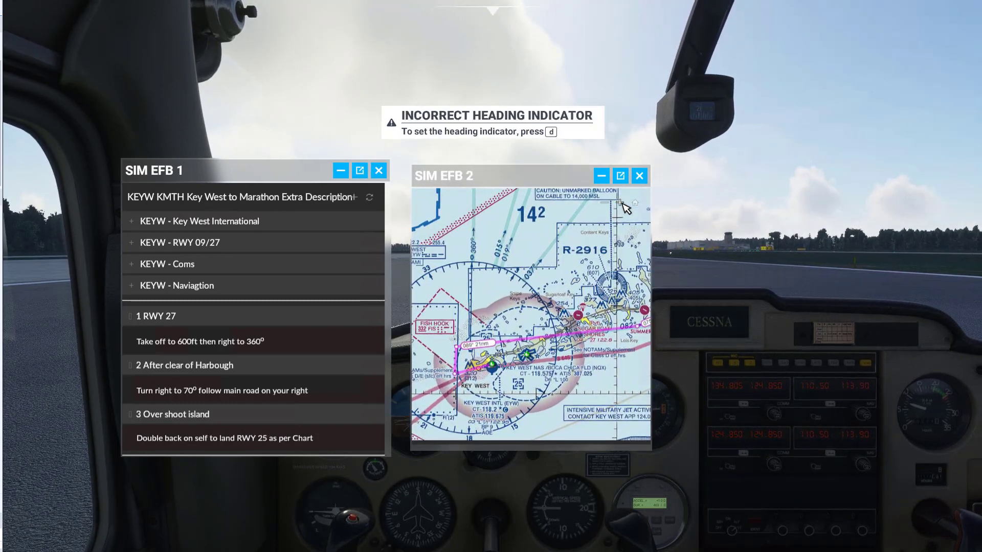
scroll(554, 254, "down", 3)
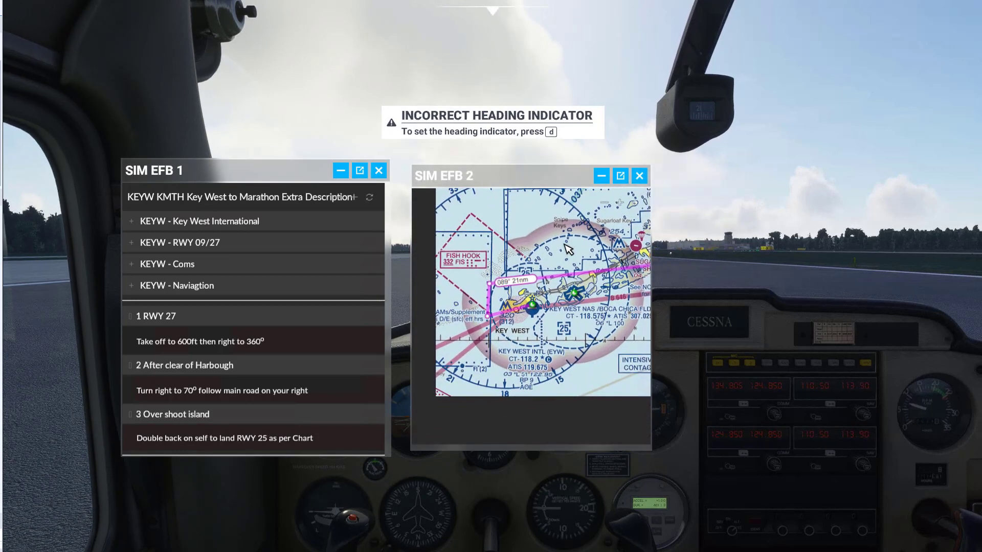
left_click_drag(552, 179, 554, 184)
Open Sim EFB 3 and display the NAVlog image enlarged in it, alongside the route chart in Sim EFB 2.
mouse_move(499, 7)
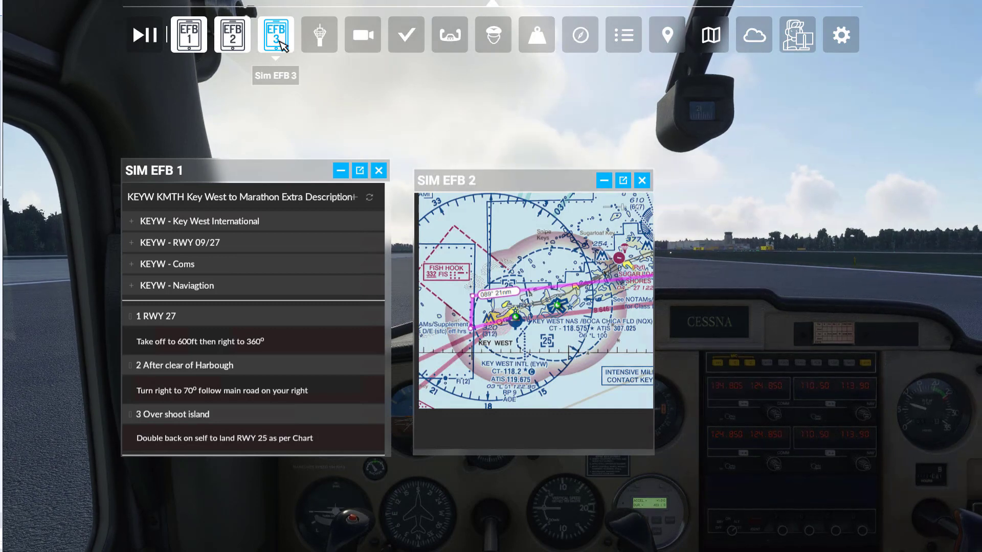
left_click(276, 36)
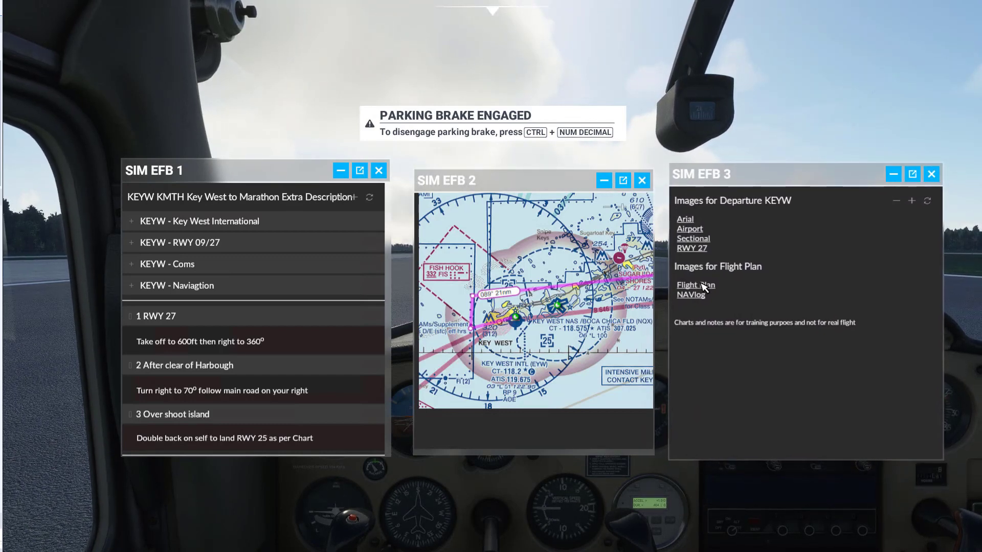
left_click(690, 295)
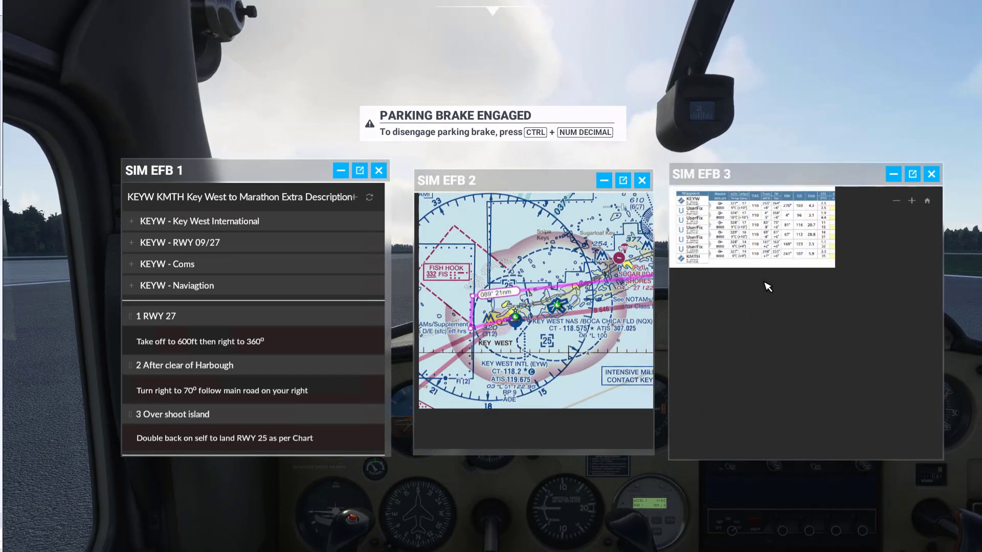
left_click(911, 200)
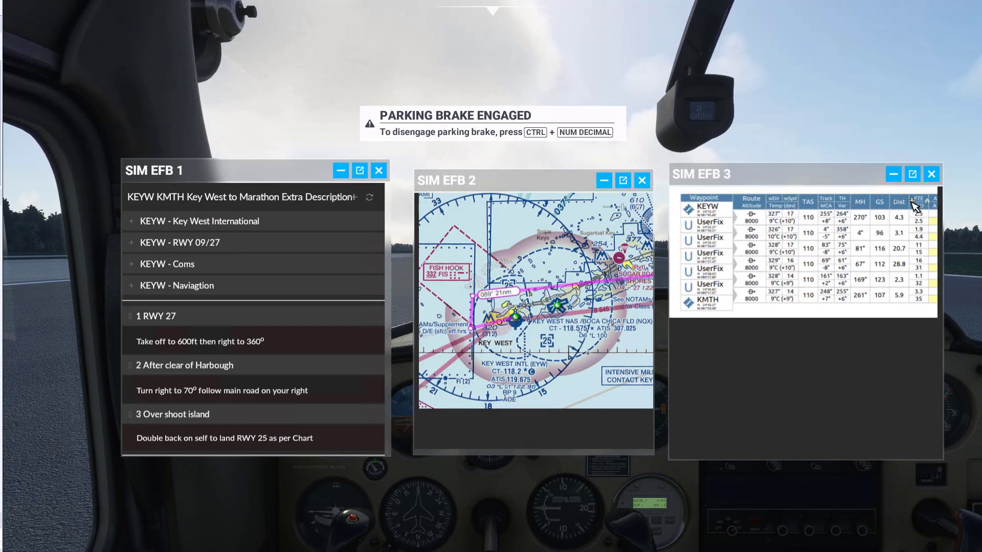
left_click_drag(895, 245, 866, 302)
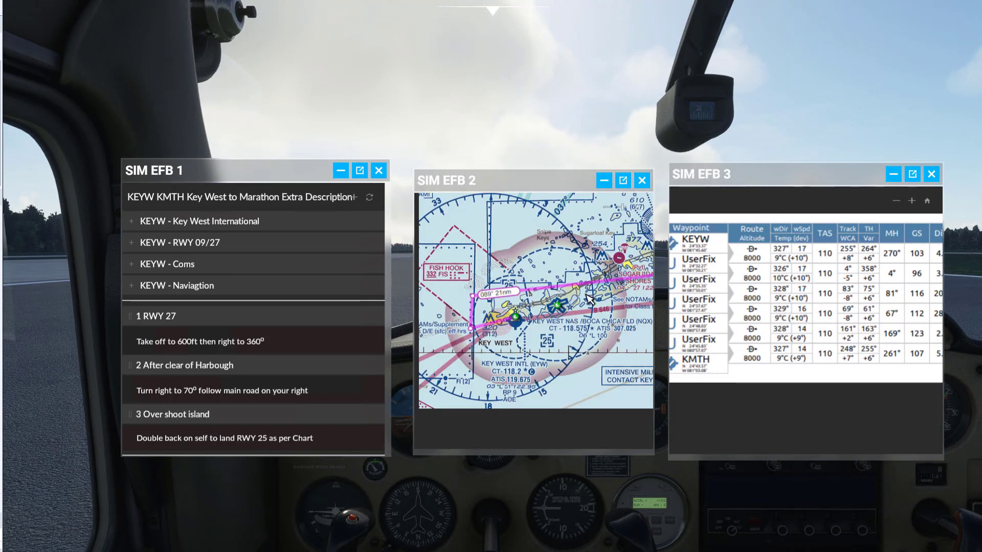
left_click_drag(556, 340, 527, 347)
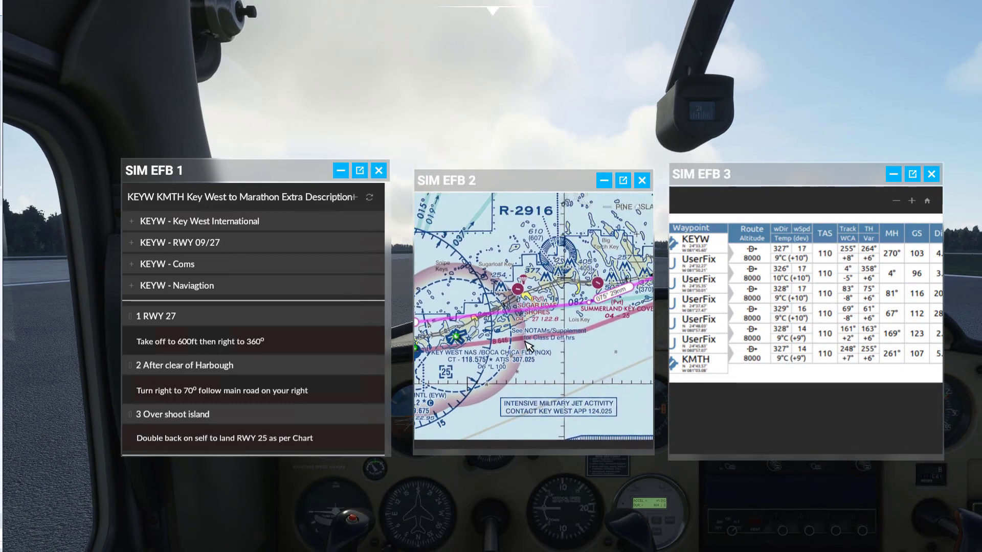